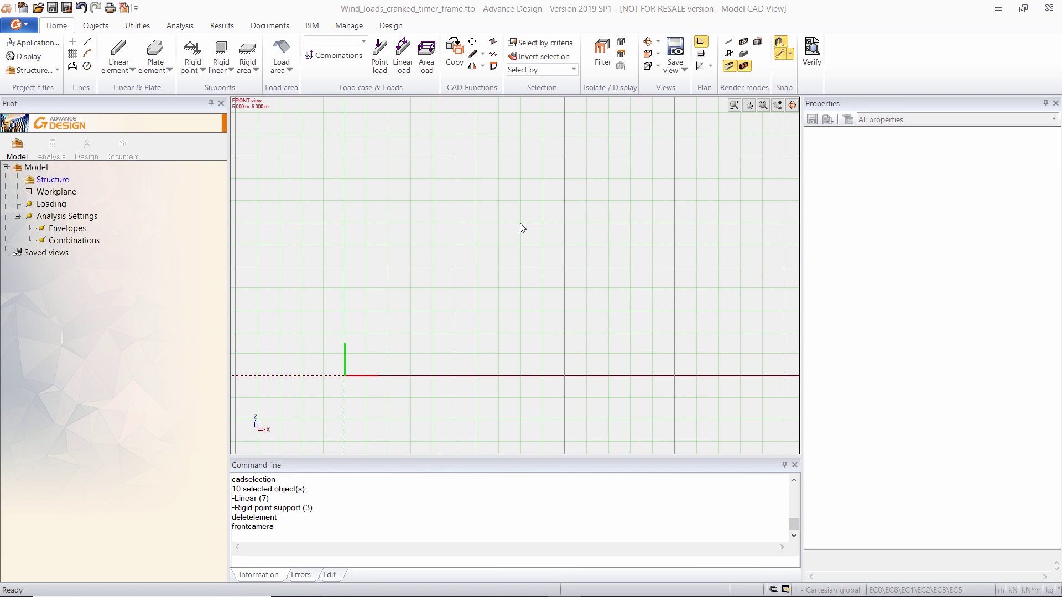
- Start a new linear element and confirm its material is C24 timber
left_click(119, 51)
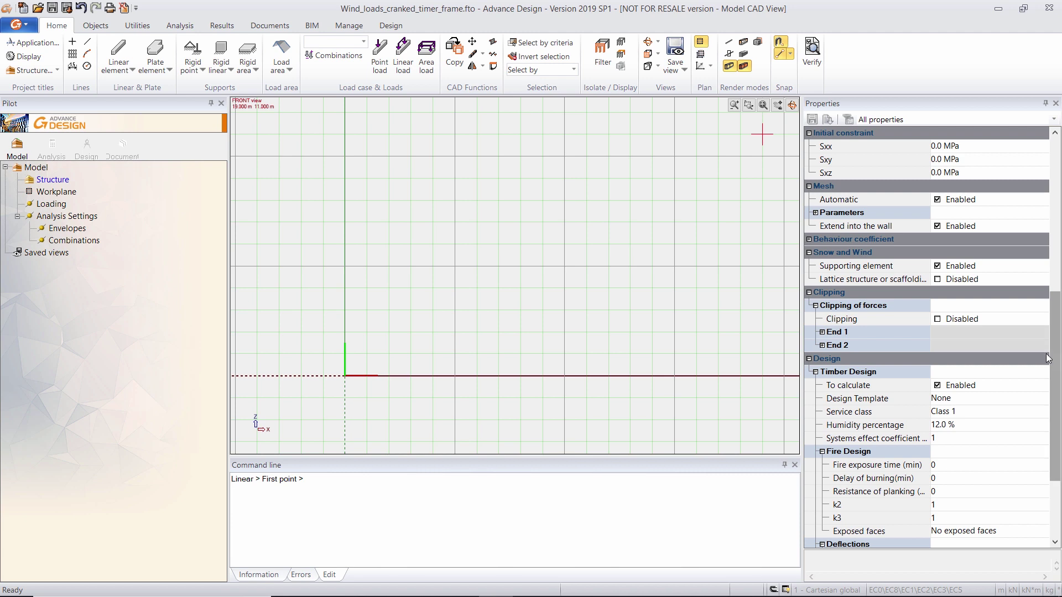
left_click_drag(1054, 360, 1055, 206)
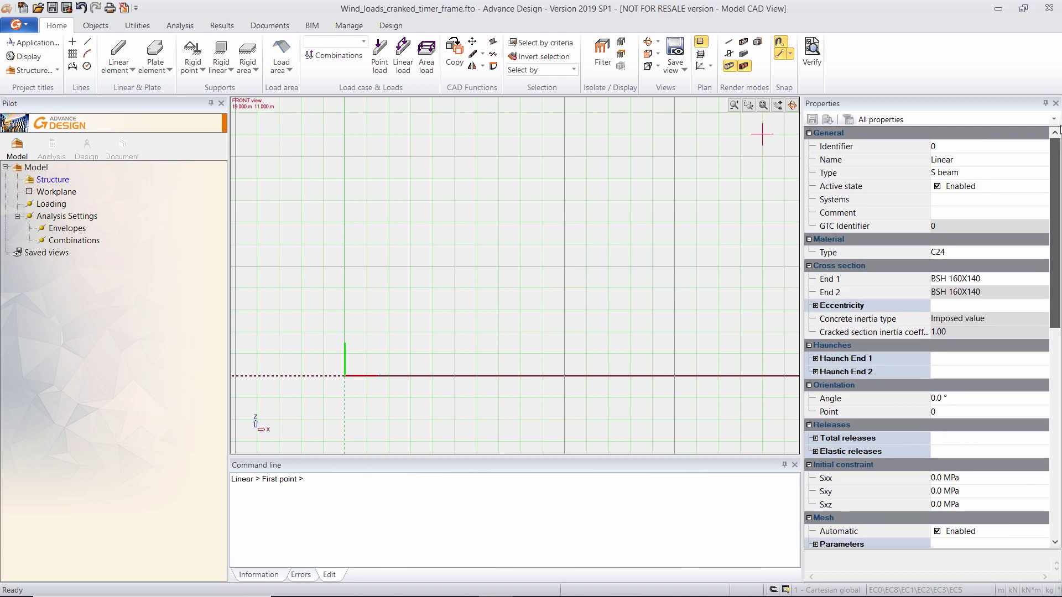
left_click(963, 253)
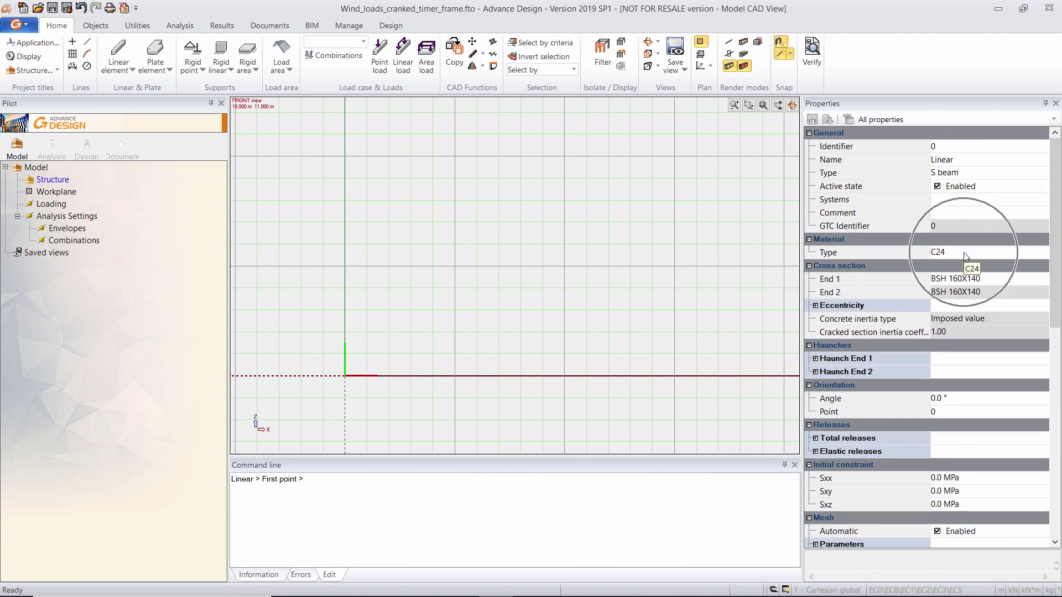
- Confirm the BSH 160X140 section and draw the column, two rafter segments and central post
left_click(988, 280)
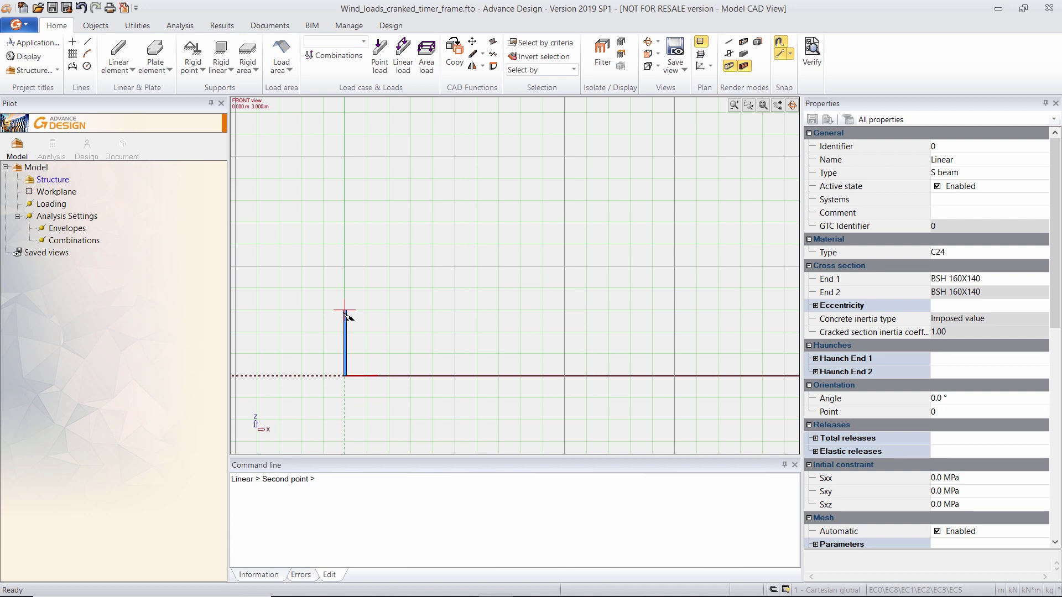
key("Return")
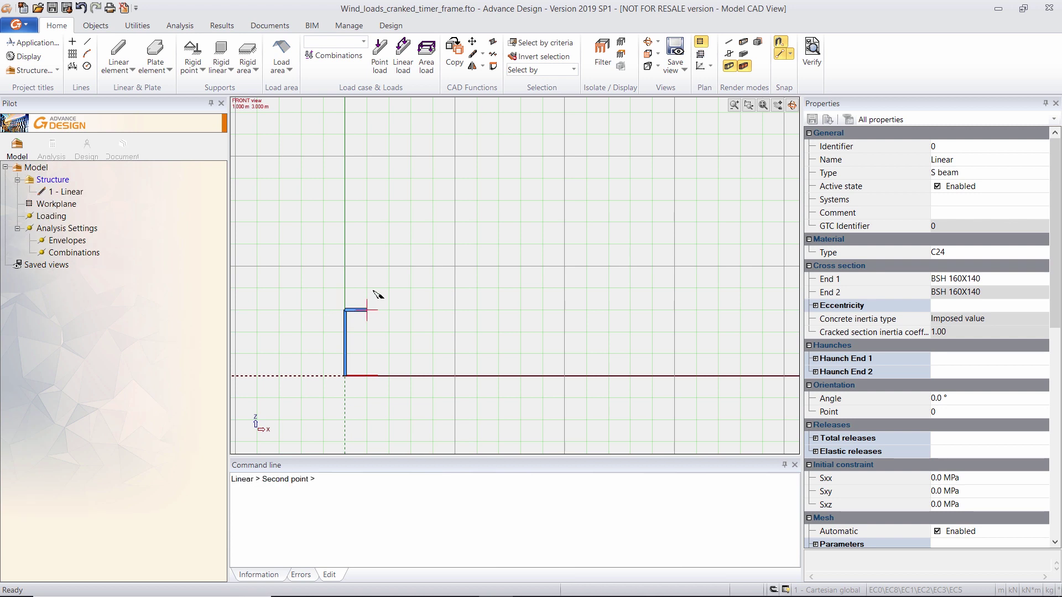
left_click(389, 266)
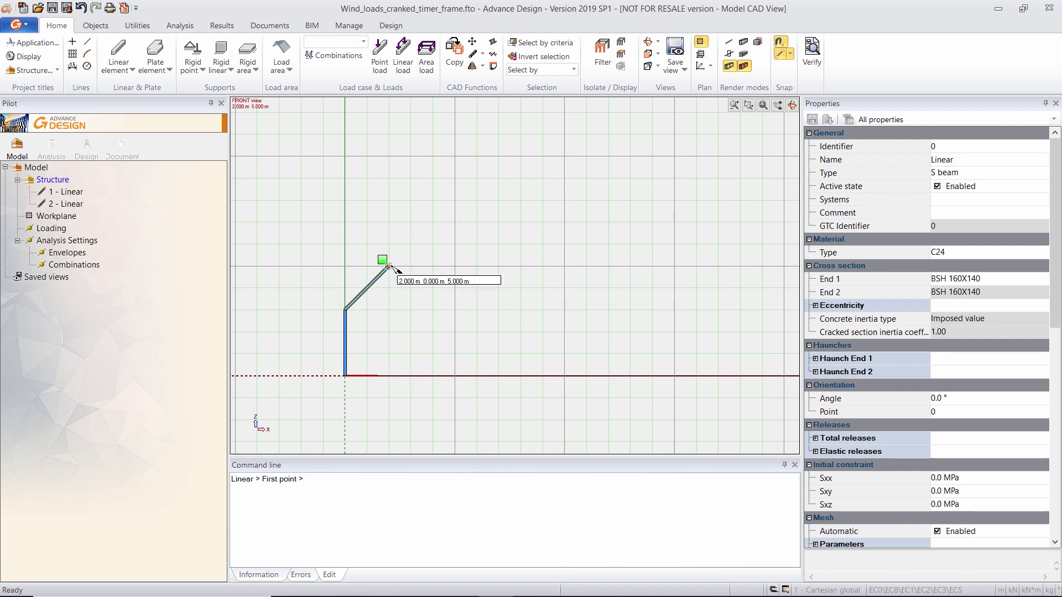
left_click(454, 244)
left_click(455, 244)
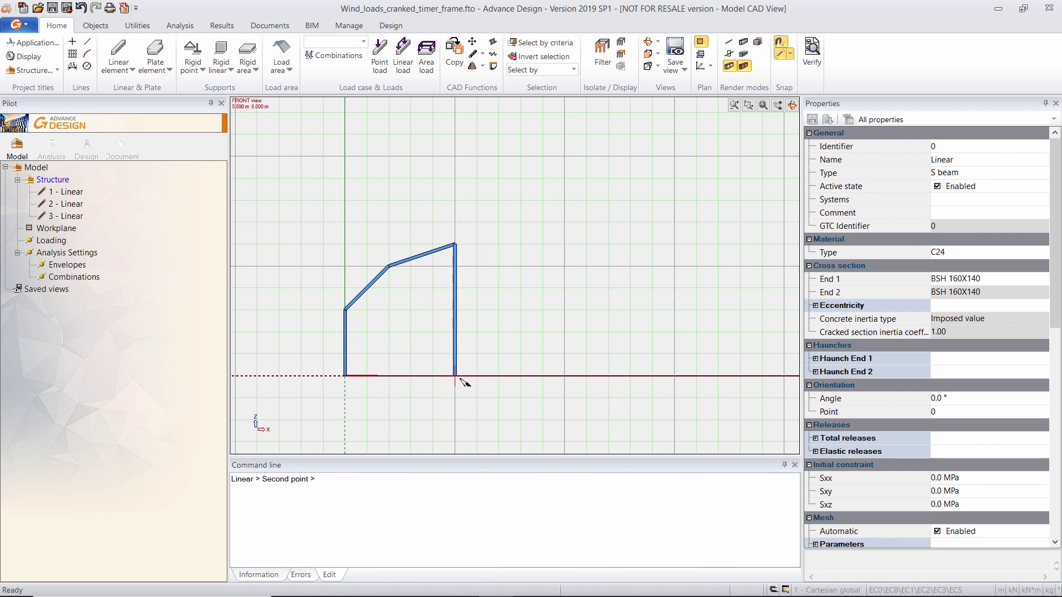
left_click(455, 376)
key("Escape")
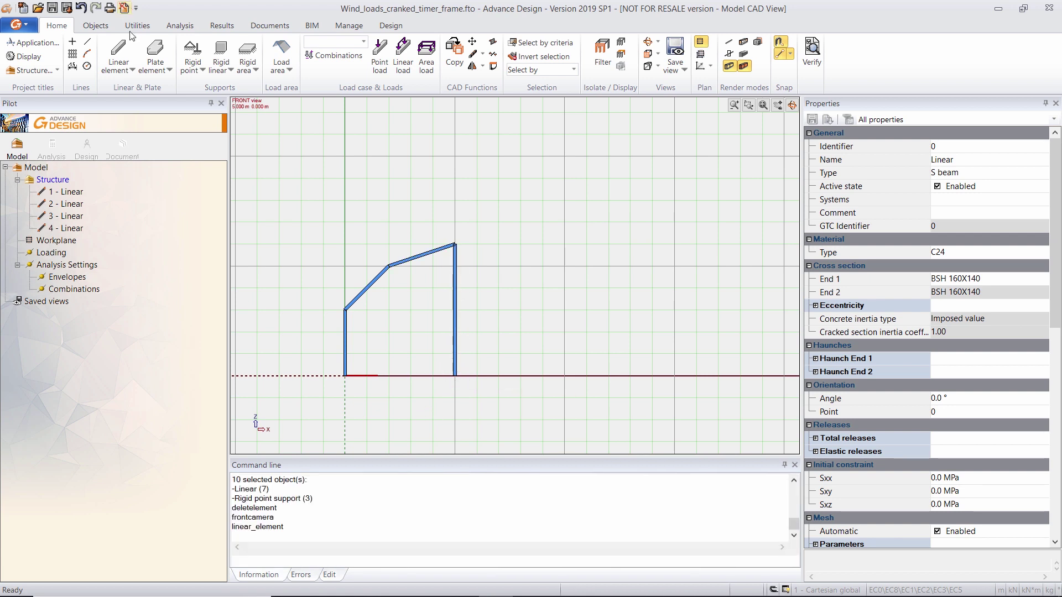
- Pin the bases of the central post and left column with rigid point supports
left_click(196, 68)
left_click(206, 109)
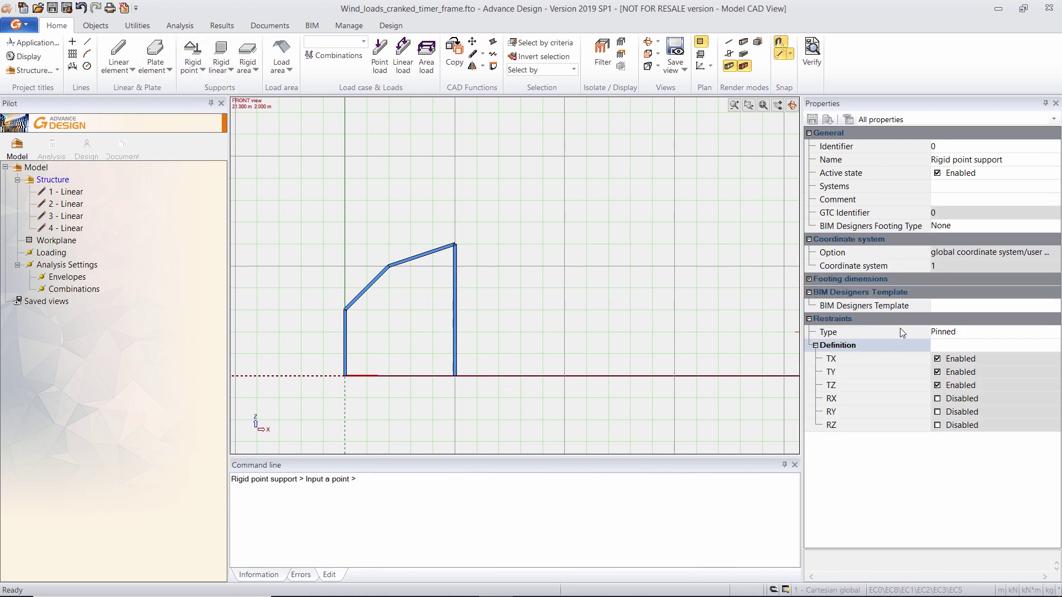
left_click(455, 376)
left_click(345, 376)
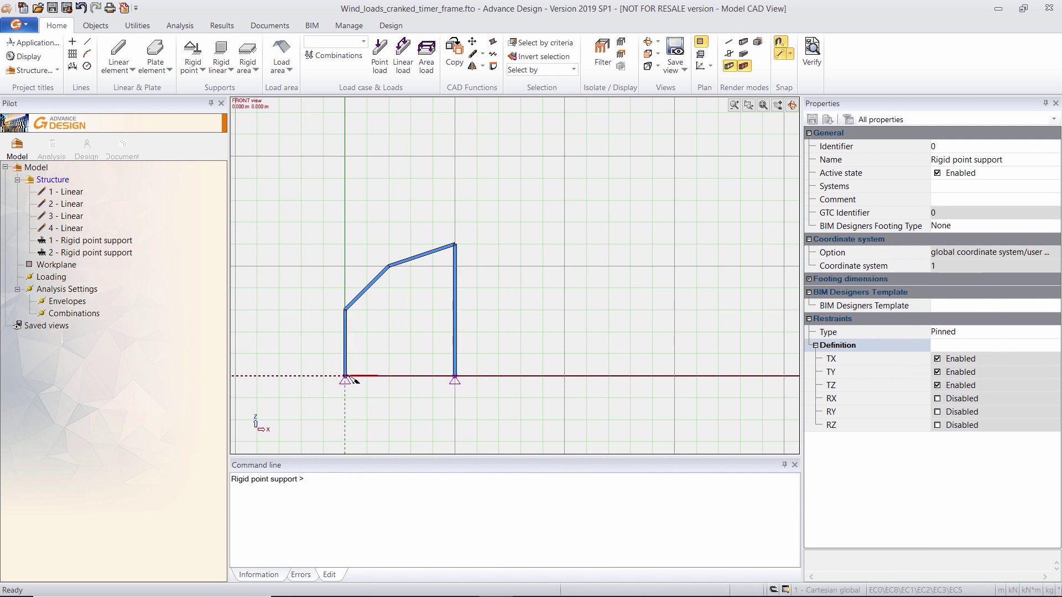
key("Escape")
- Mirror the left half-frame and its support across the YZ plane through the central column top
left_click_drag(443, 400, 319, 198)
left_click(471, 66)
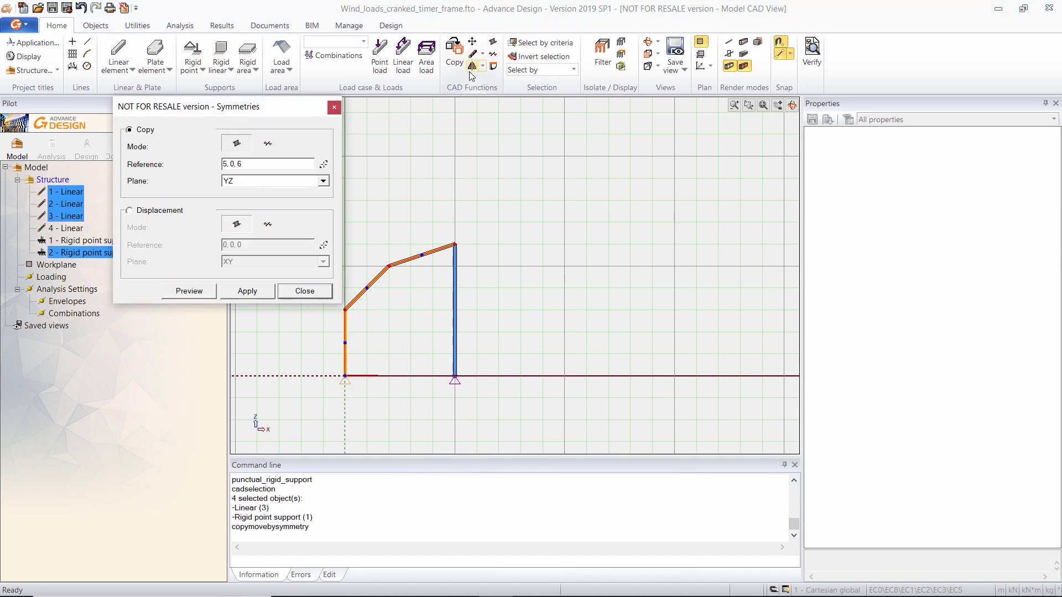
left_click(304, 289)
left_click(455, 244)
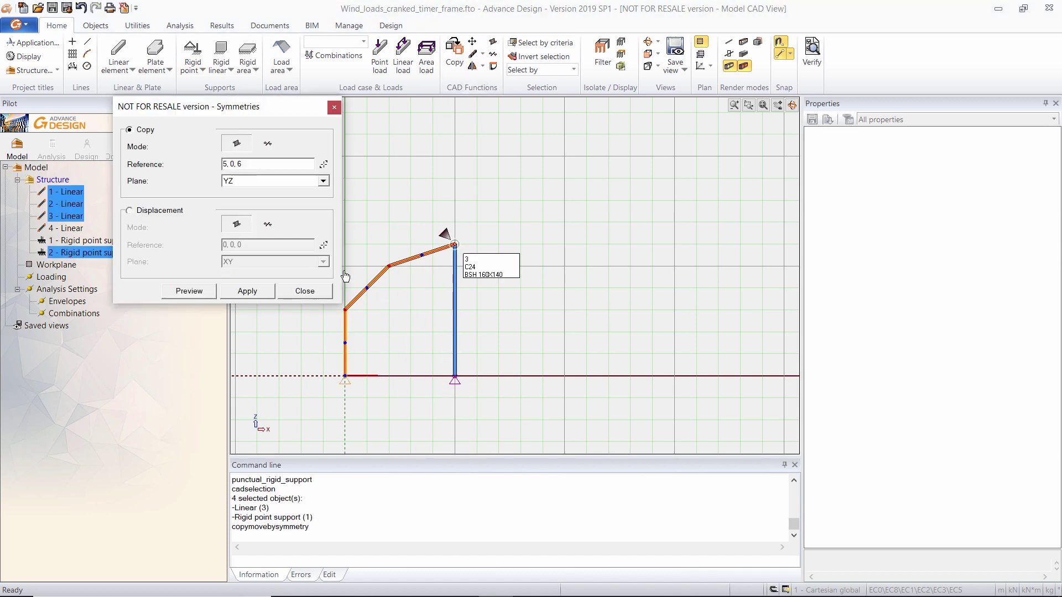
left_click(209, 292)
left_click(246, 292)
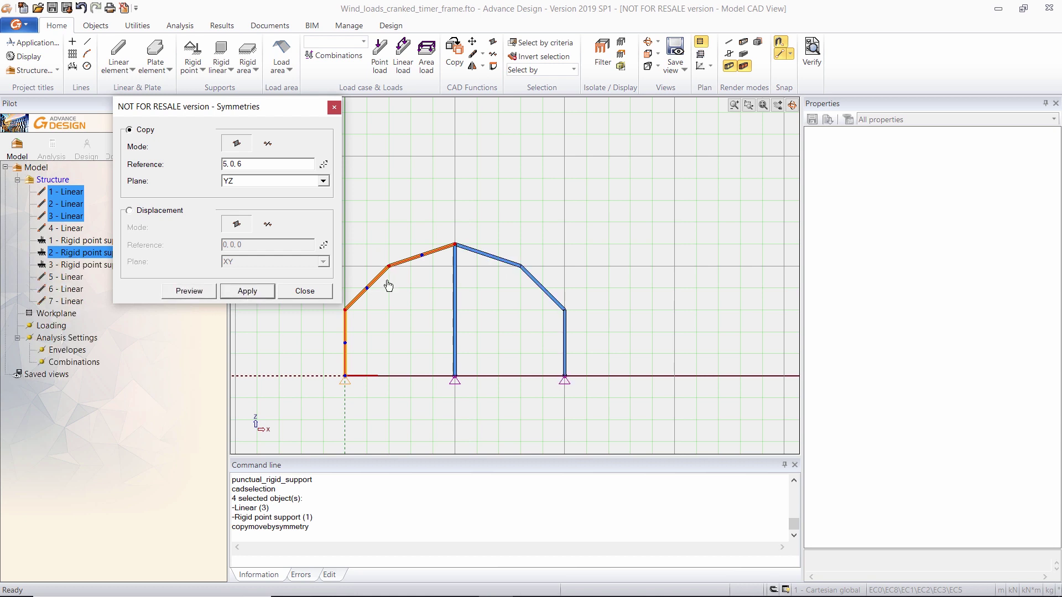
left_click(306, 291)
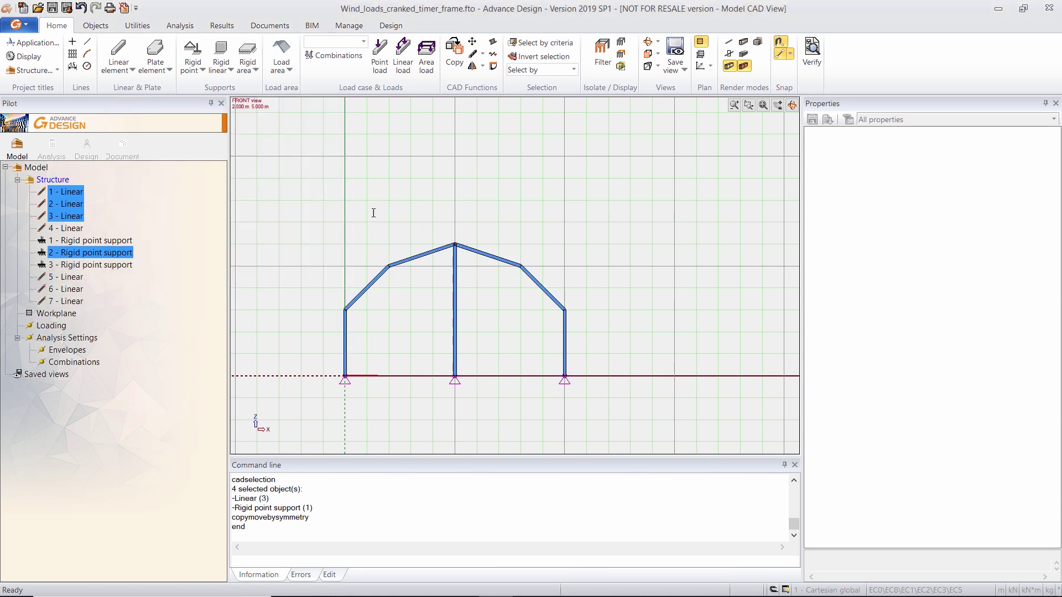
- Copy the whole frame and supports twice along vector 0, 5, 0
middle_click_drag(365, 210, 399, 224)
scroll(399, 224, "down", 4)
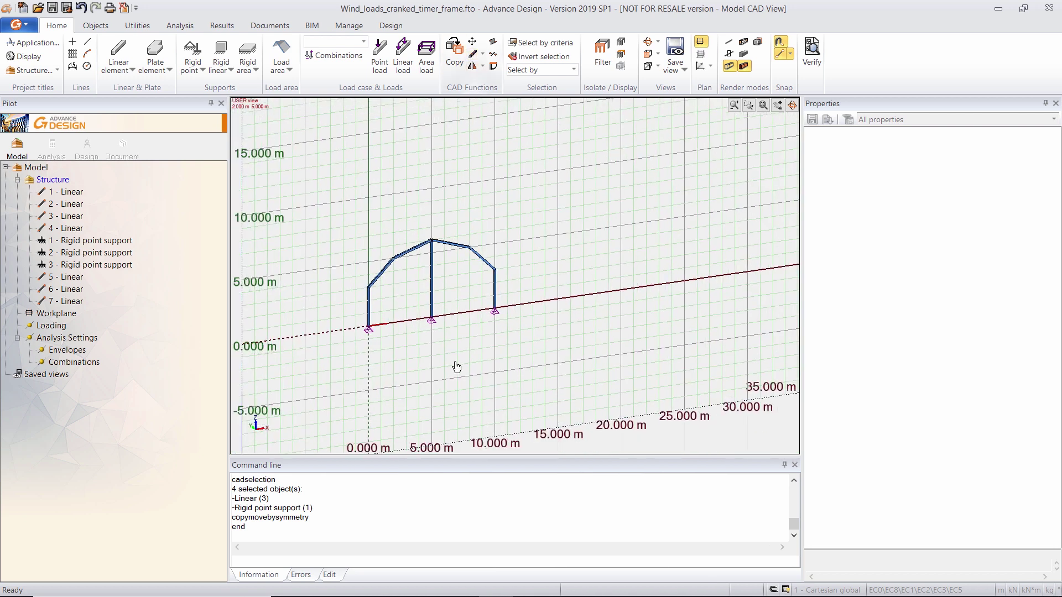
key("ctrl+a")
middle_click_drag(384, 221, 433, 235)
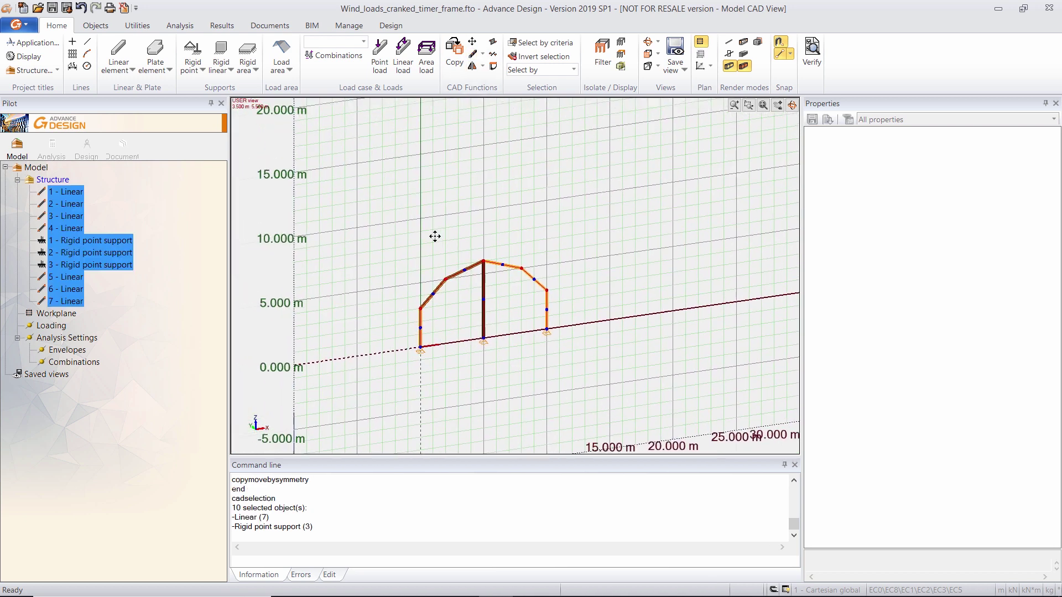
left_click(454, 53)
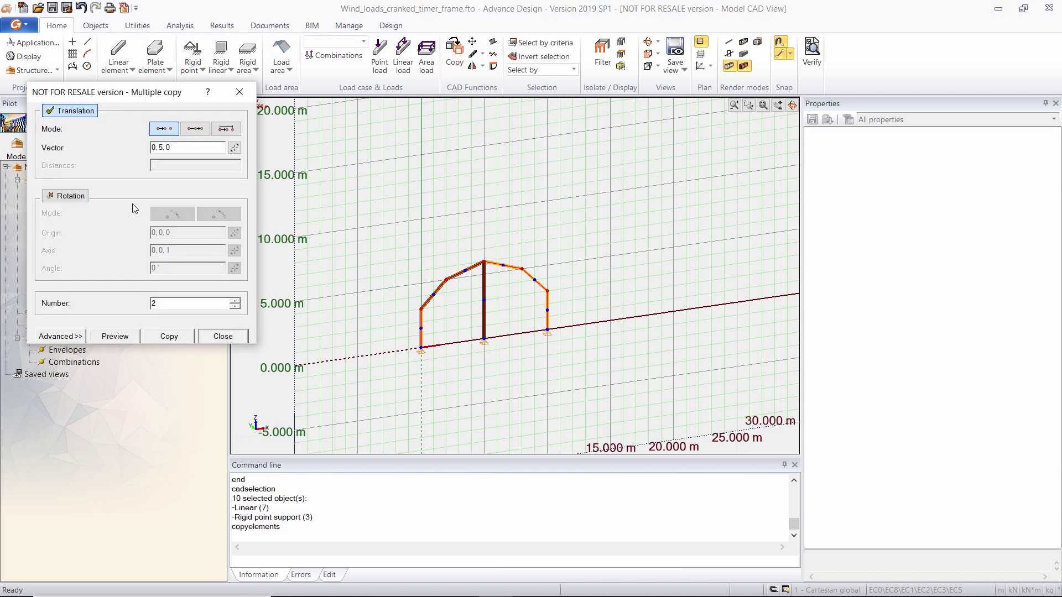
left_click(115, 336)
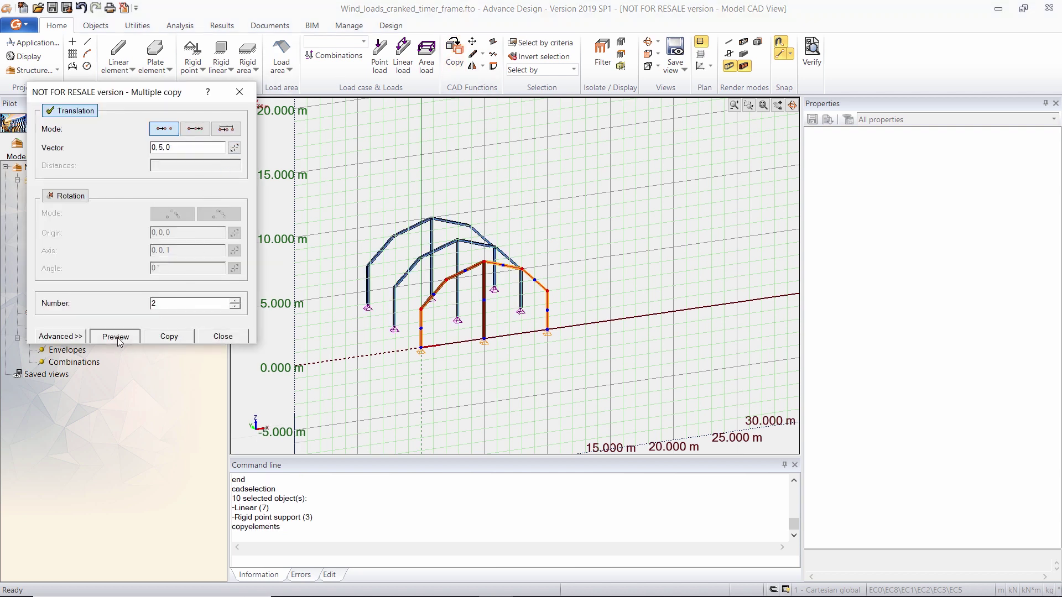
left_click(169, 336)
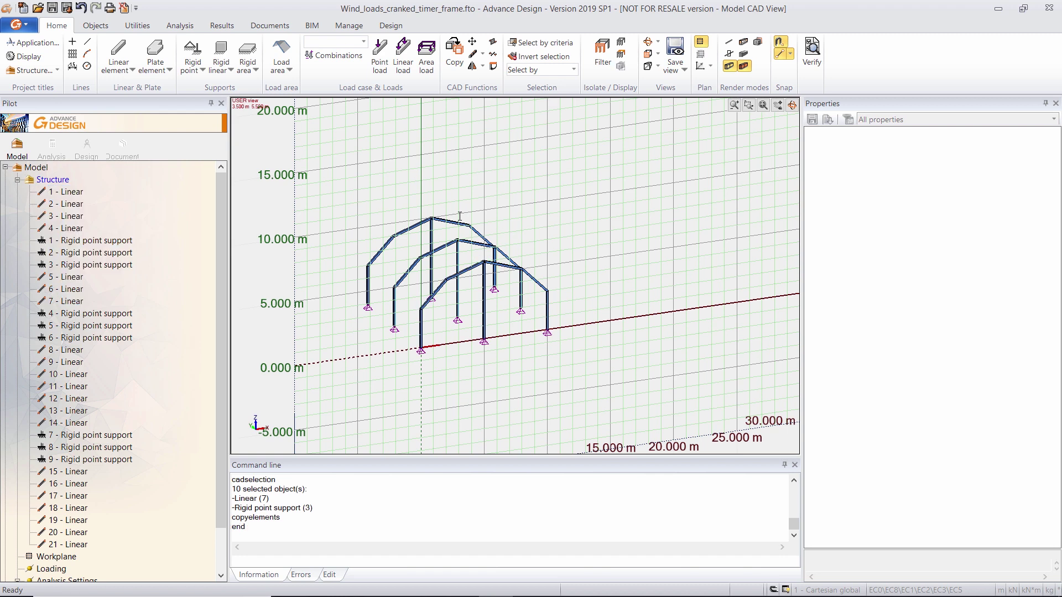
- Hide the workplane grid and draw three longitudinal members linking frame knees and apex
left_click(700, 41)
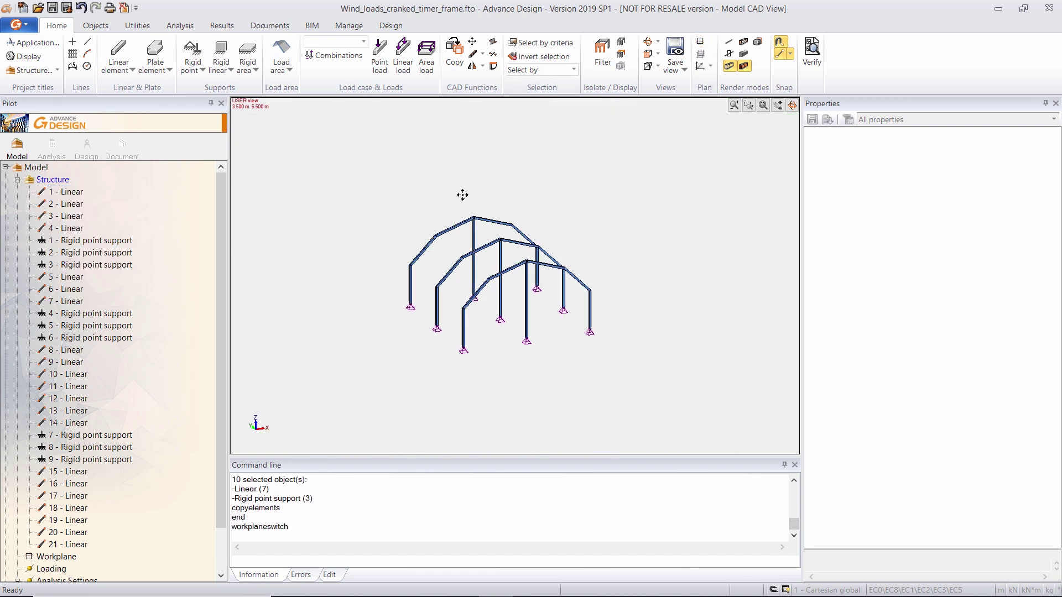
left_click(118, 50)
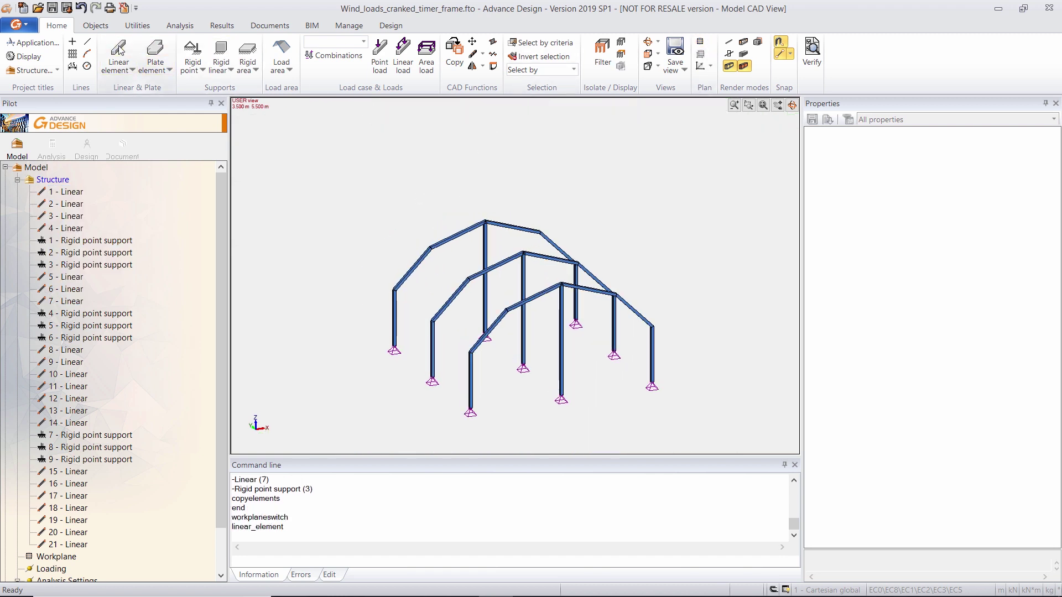
left_click(470, 352)
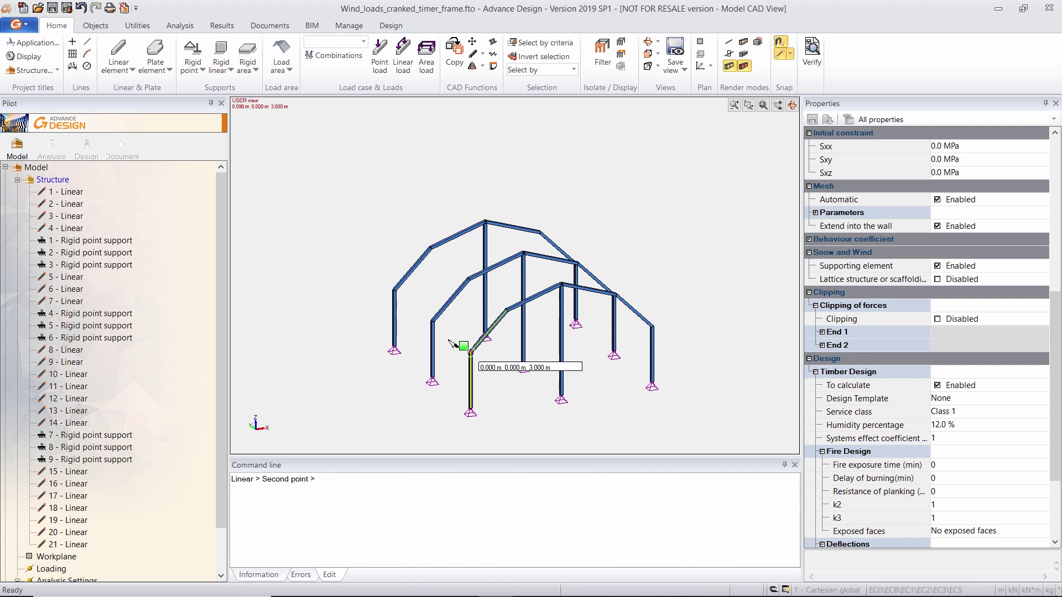
left_click(394, 291)
left_click(506, 311)
left_click(430, 248)
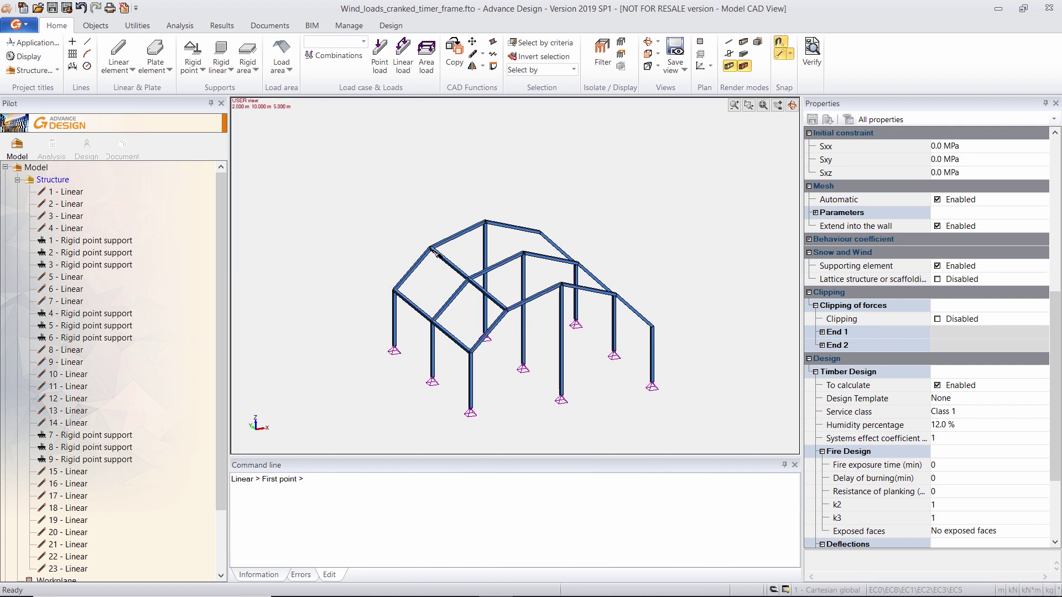
left_click(561, 284)
left_click(485, 221)
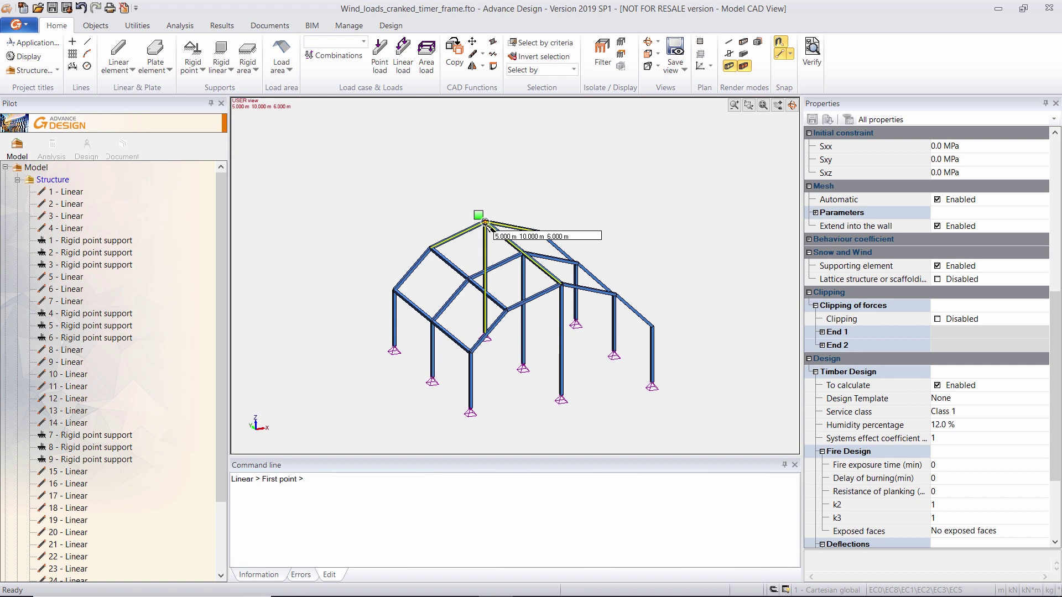
- Draw the remaining far-side members joining front knees to neighbouring knees and post tops
middle_click_drag(625, 235, 505, 297, "shift")
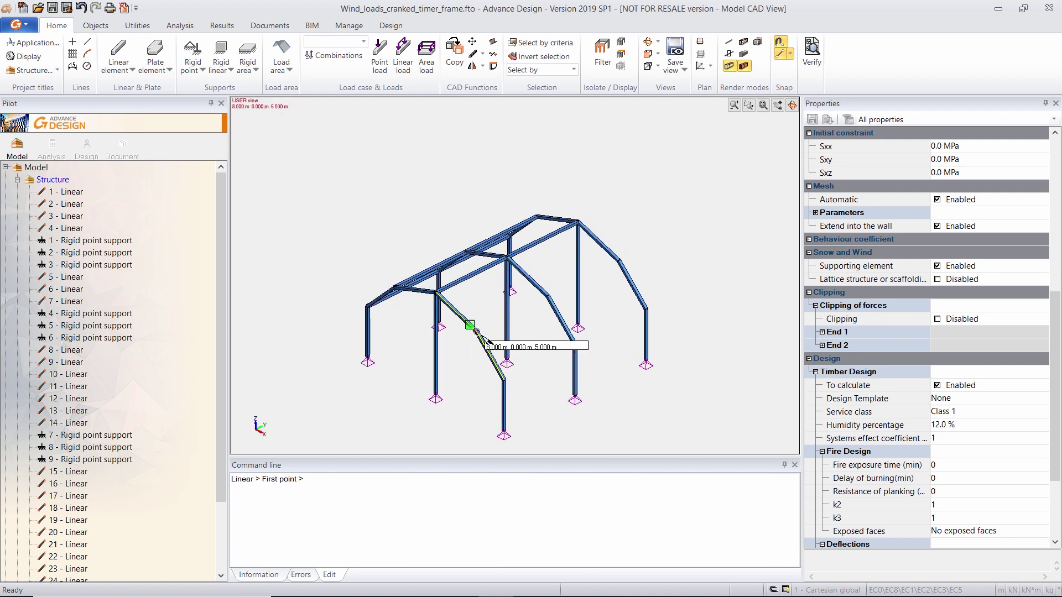
left_click(477, 332)
left_click(619, 260)
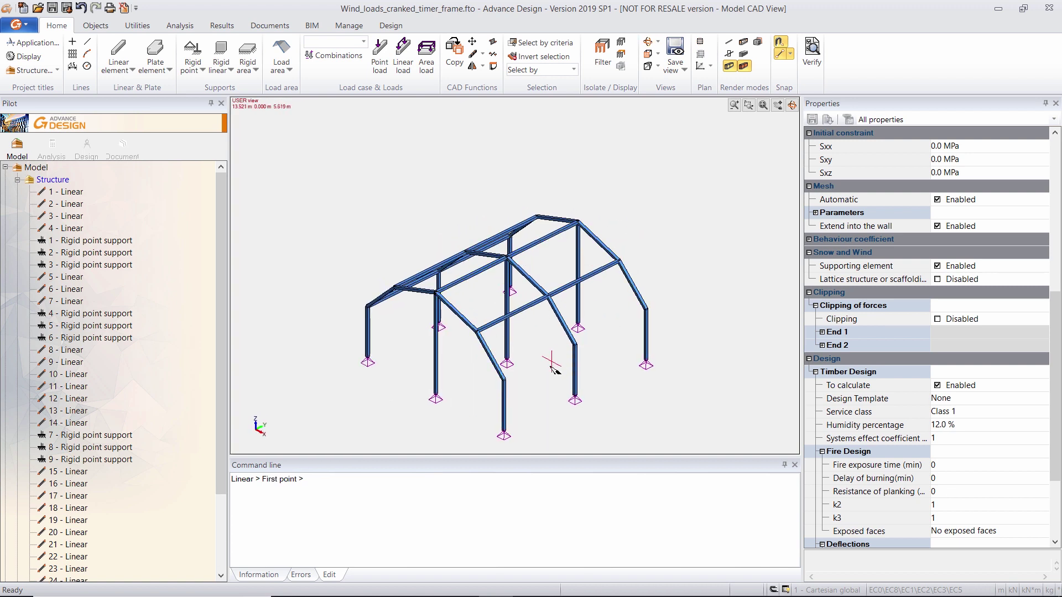
left_click(507, 379)
left_click(646, 311)
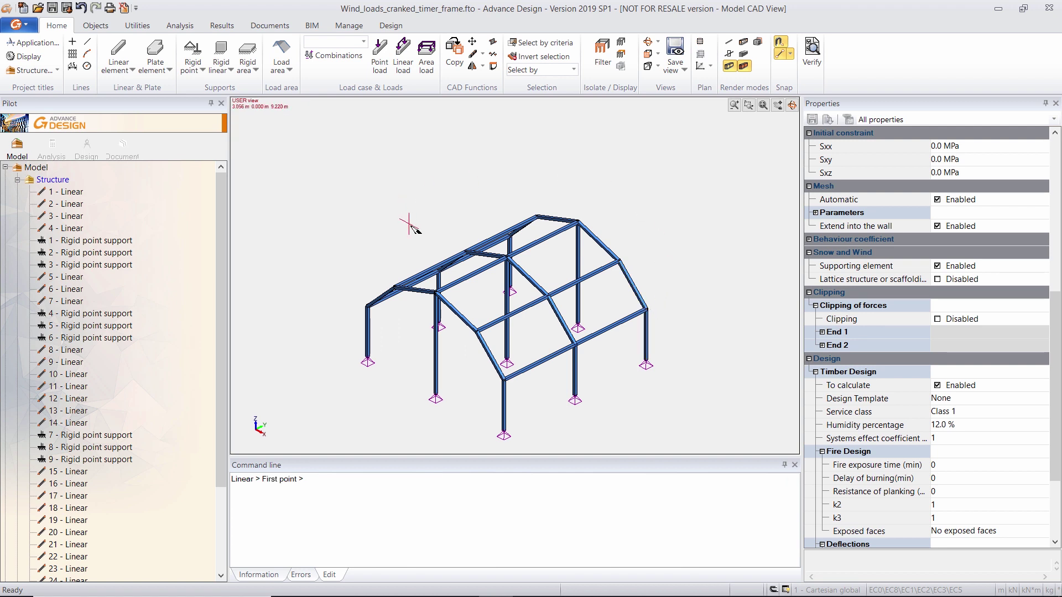
key("Escape")
middle_click_drag(386, 247, 584, 193, "shift")
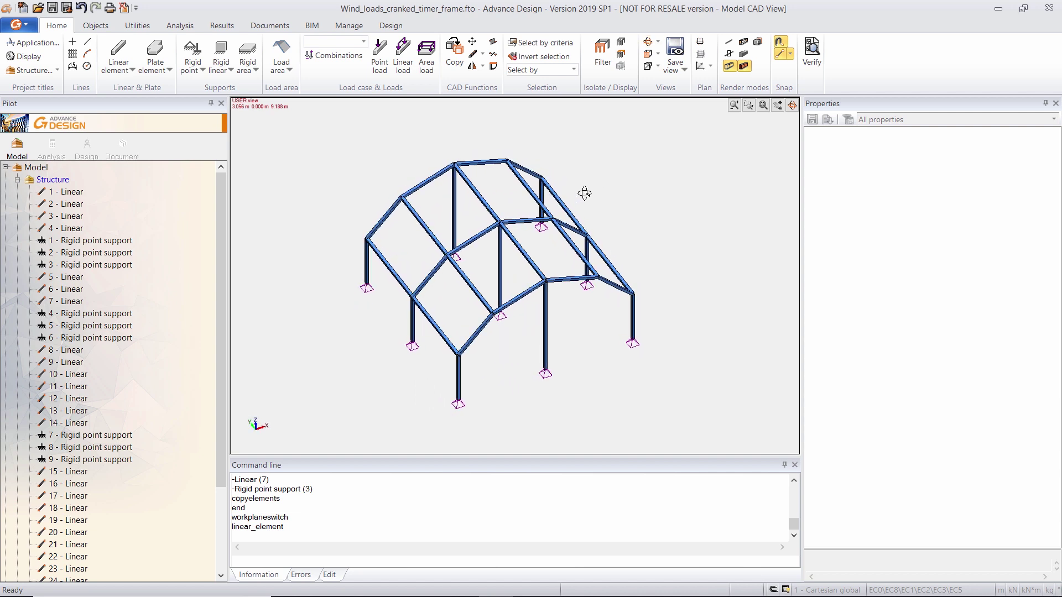
- Create a load area on the front gable by tracing its seven outline nodes
left_click(281, 56)
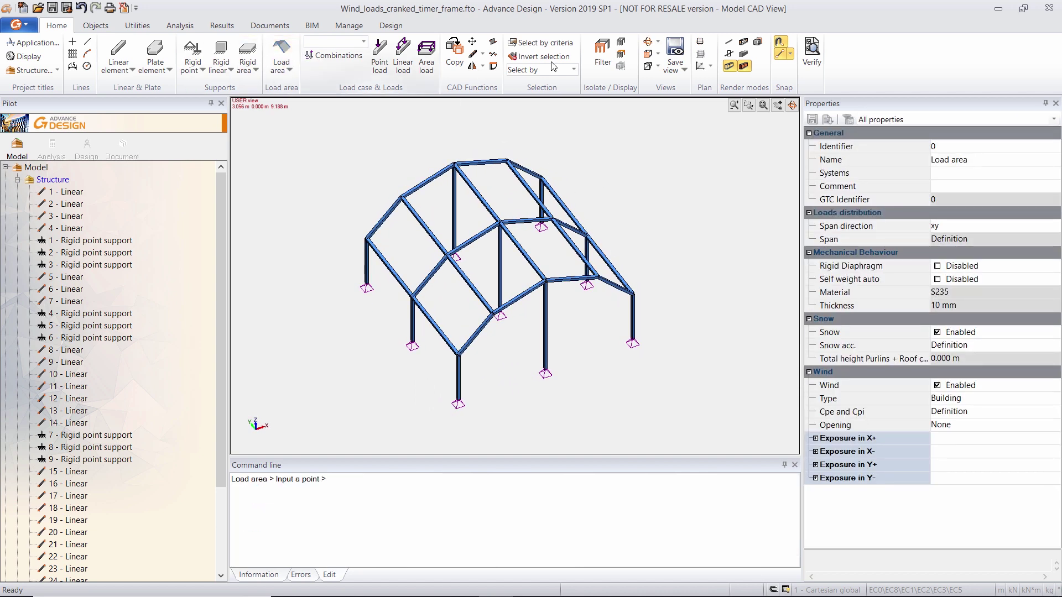
left_click(461, 393)
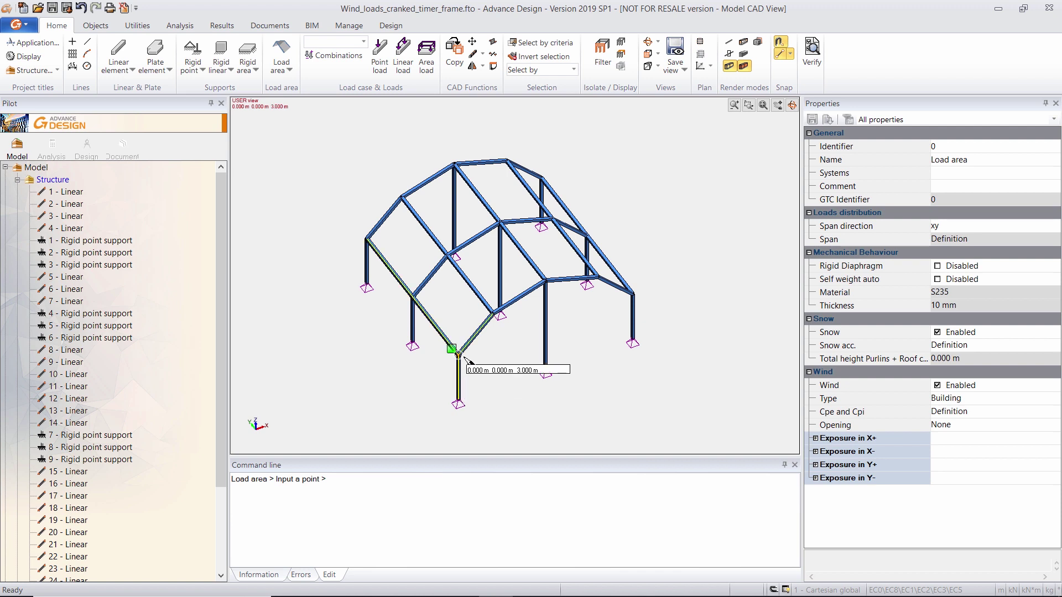
left_click(468, 346)
left_click(492, 314)
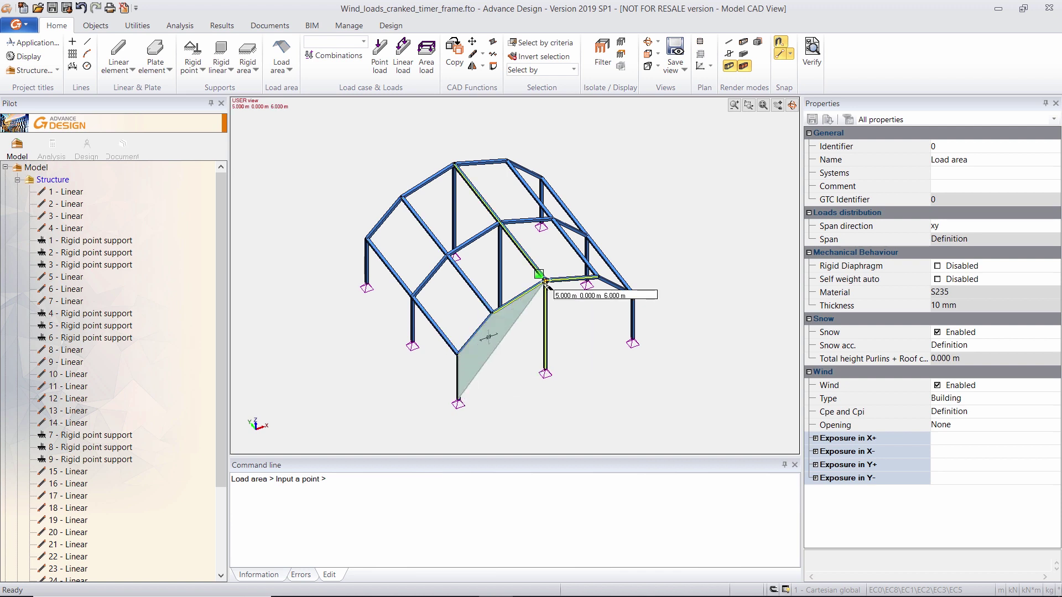
left_click(544, 281)
left_click(598, 276)
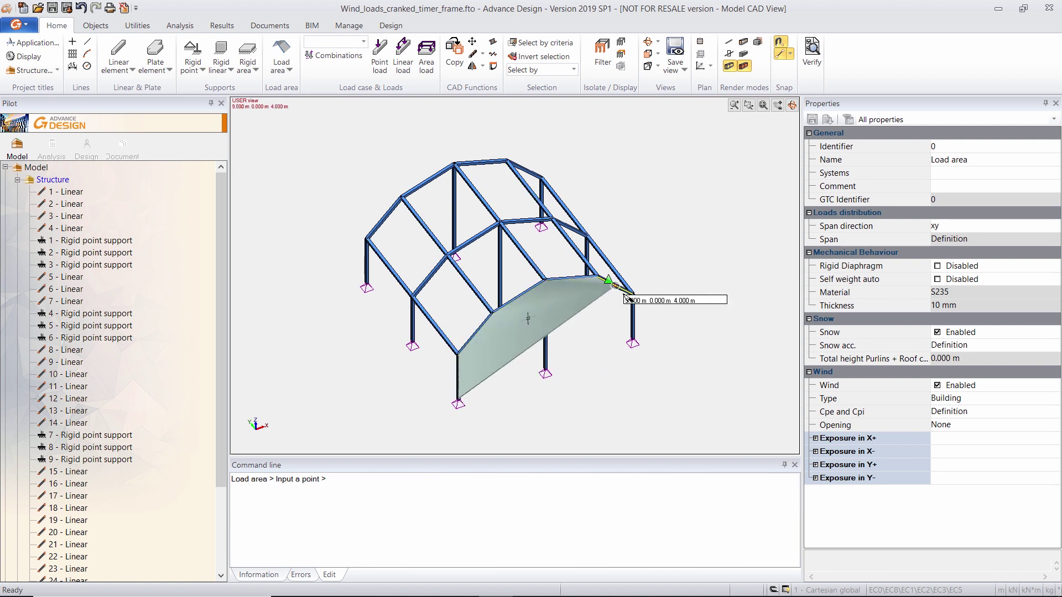
left_click(632, 294)
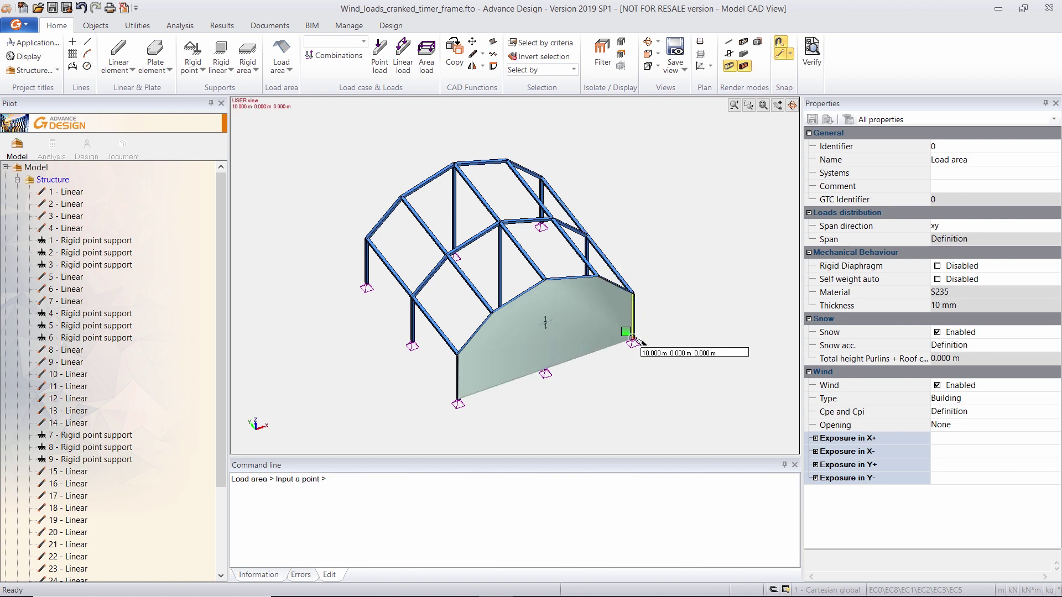
left_click(633, 339)
key("Return")
key("Escape")
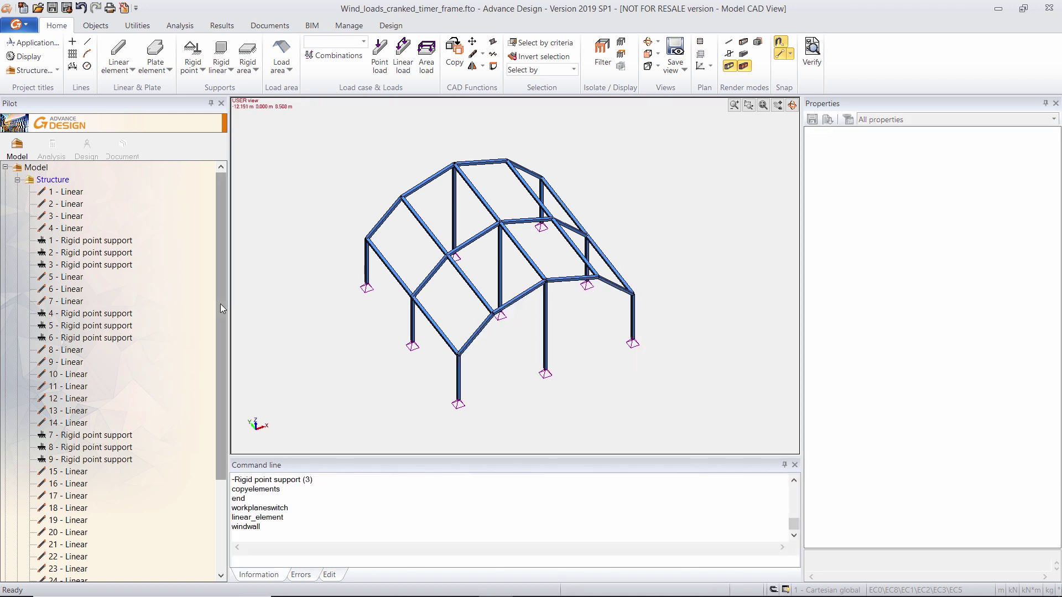
- Show load areas shaded and set the gable load area's span direction to y
left_click_drag(220, 308, 215, 516)
left_click(83, 495)
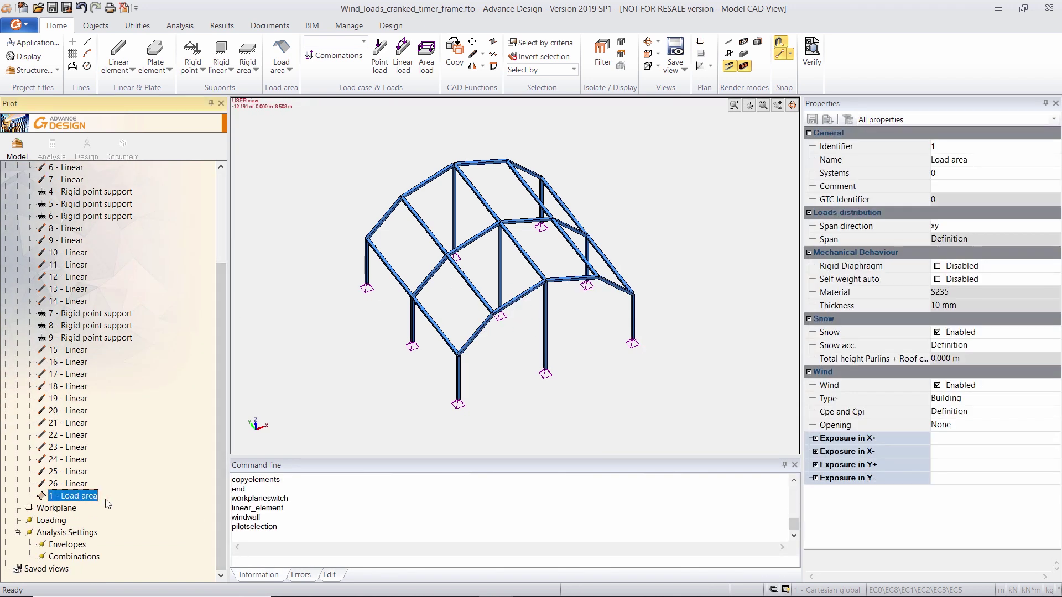
right_click(588, 195)
left_click(658, 375)
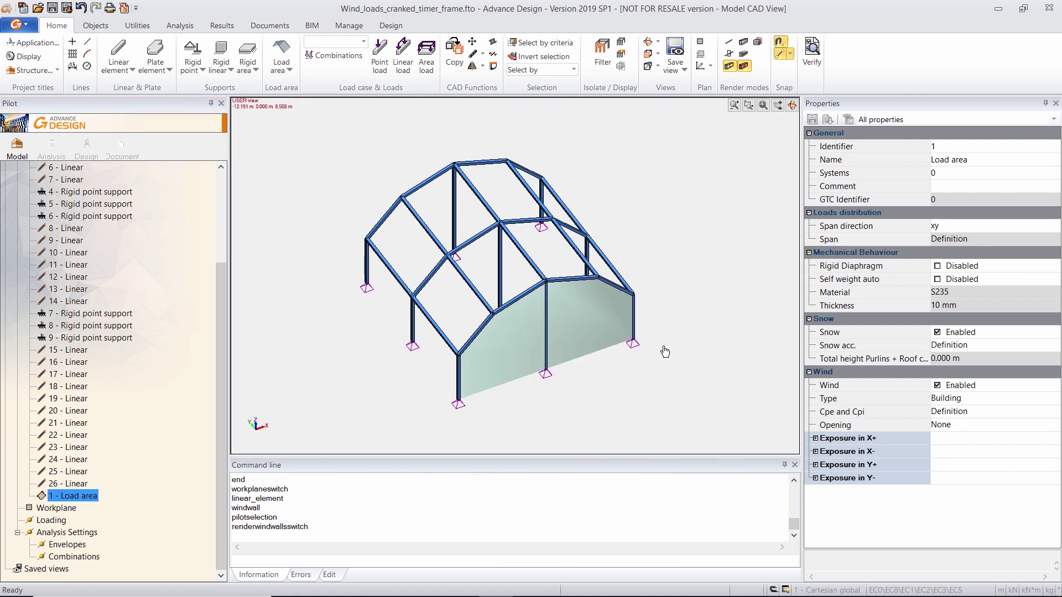
left_click(523, 340)
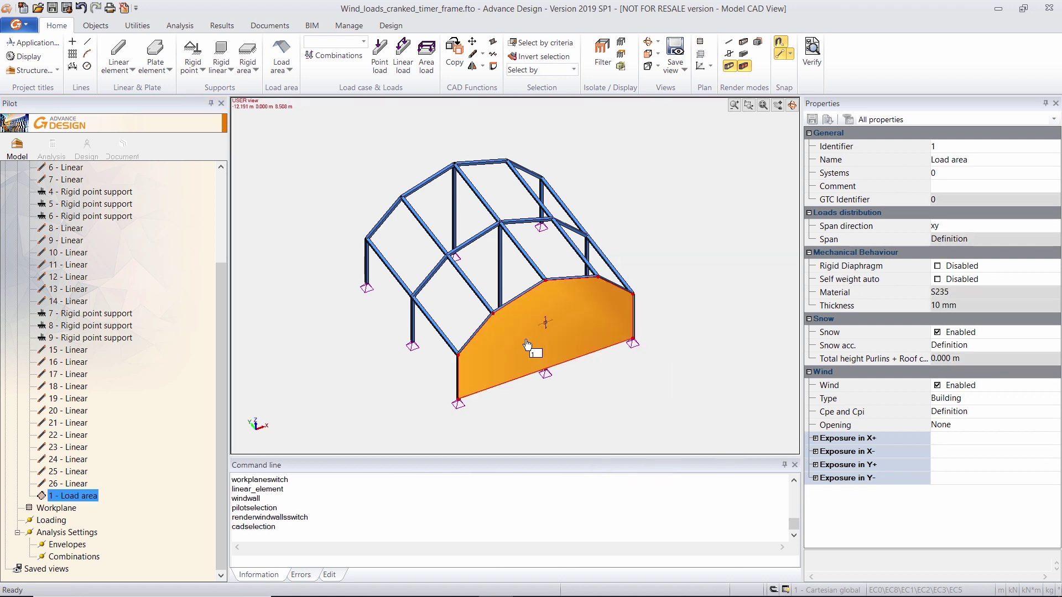
left_click(1049, 227)
left_click(1045, 224)
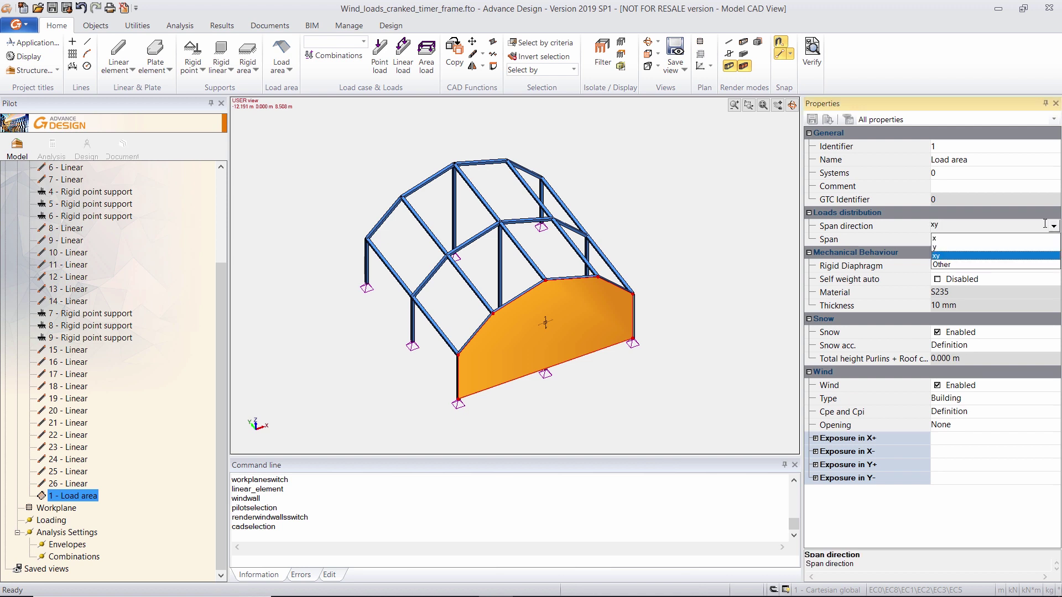
left_click(982, 247)
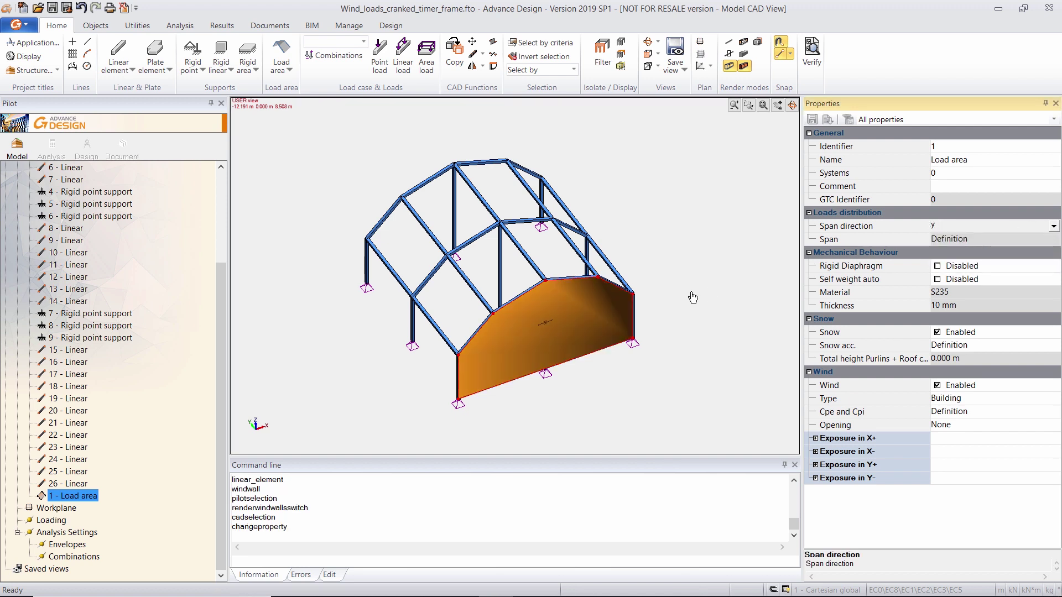
left_click(684, 267)
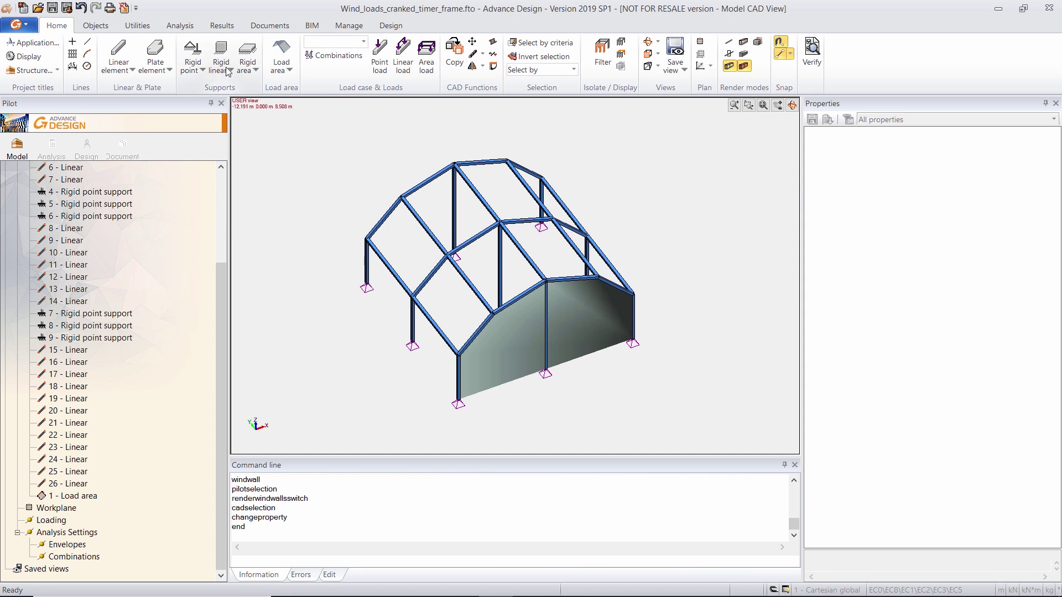
- Create a four-corner load area on the left side wall with span direction y
left_click(281, 50)
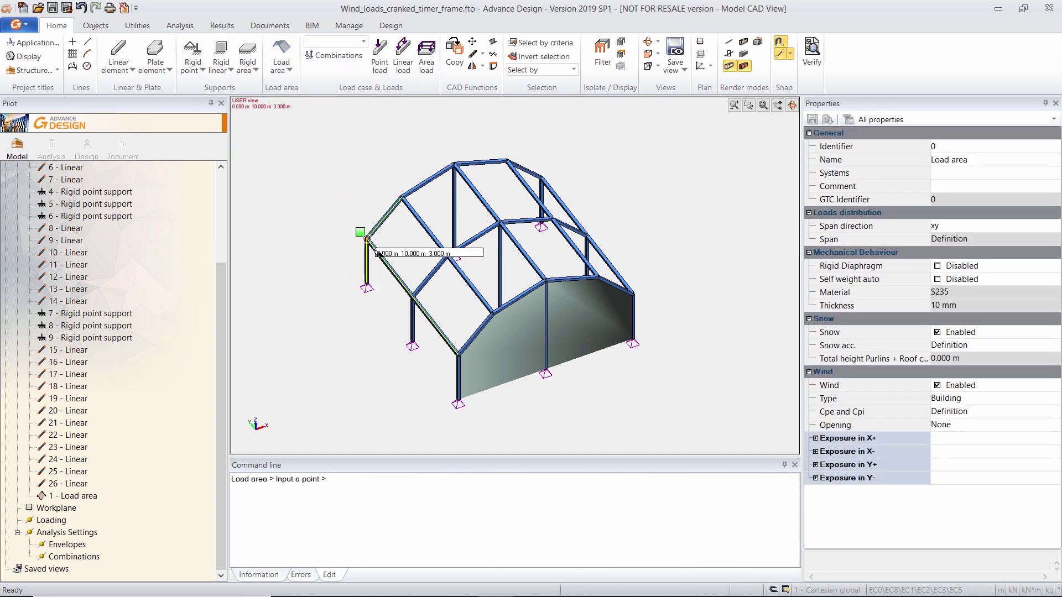
left_click(368, 239)
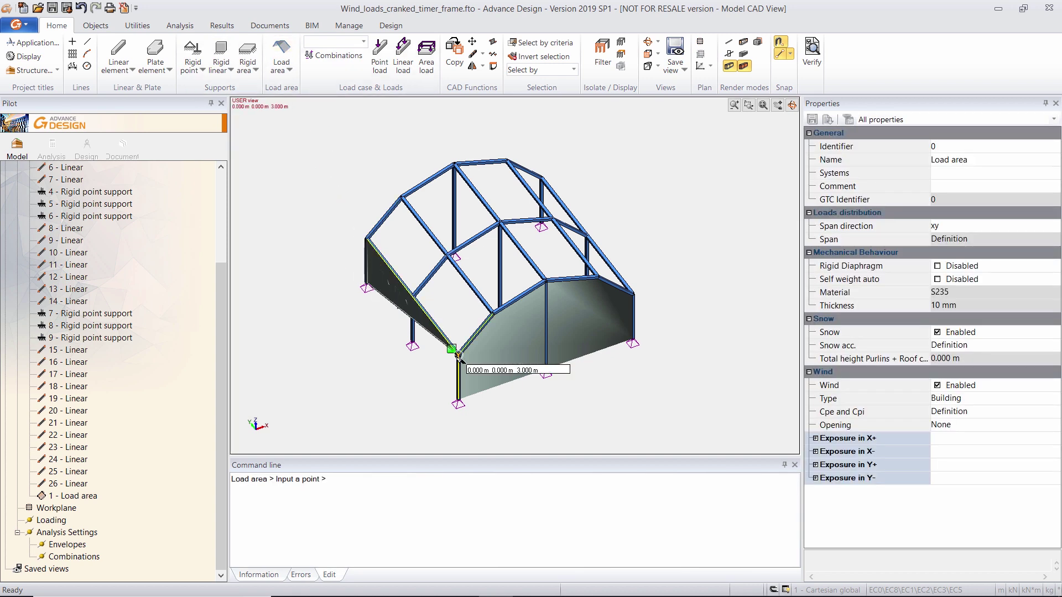
left_click(458, 356)
left_click(457, 398)
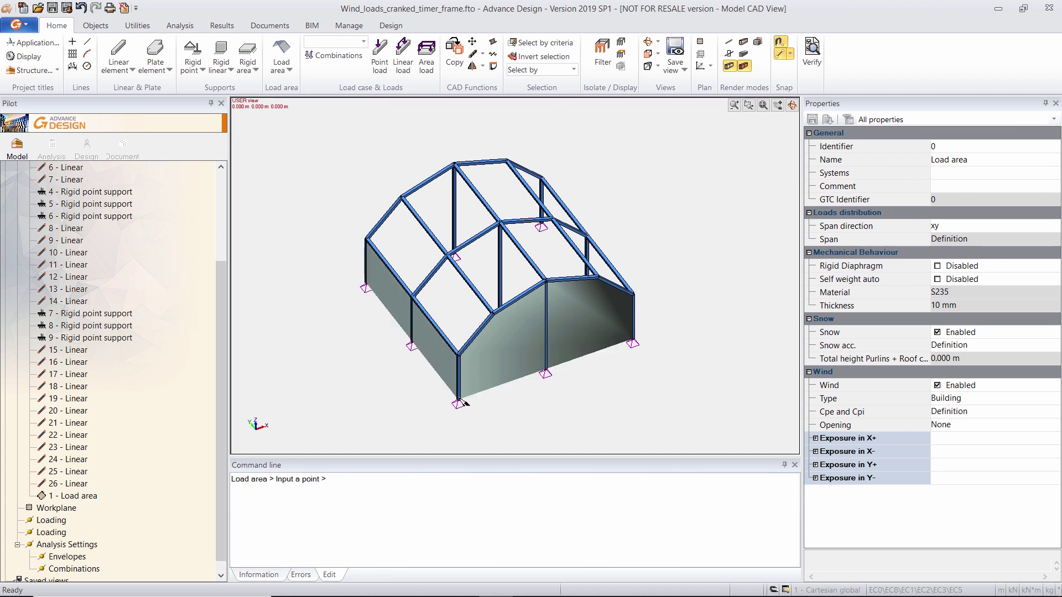
left_click(366, 287)
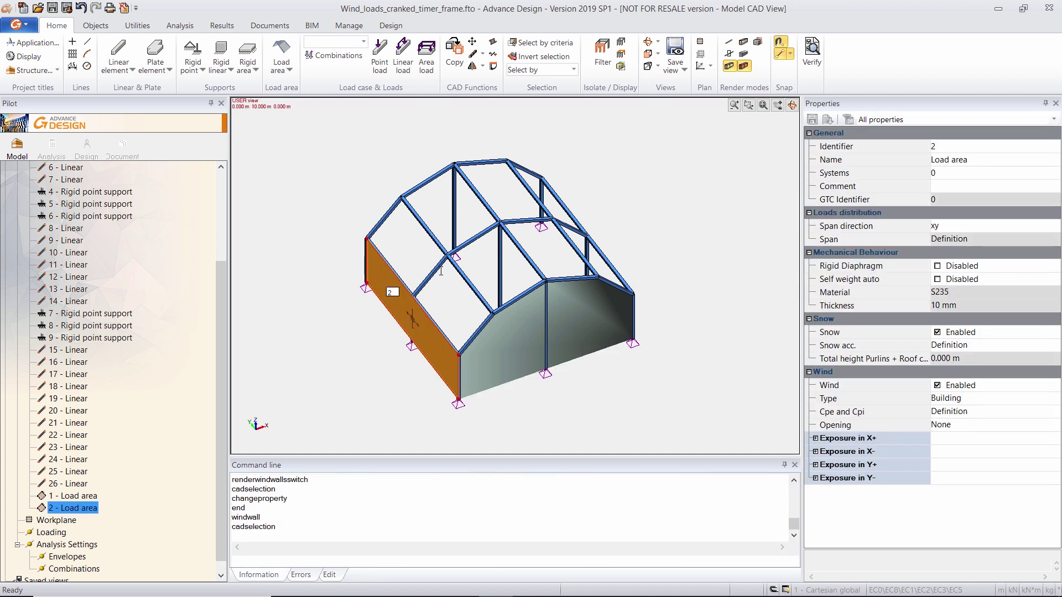
left_click(1037, 226)
left_click(1053, 227)
left_click(953, 248)
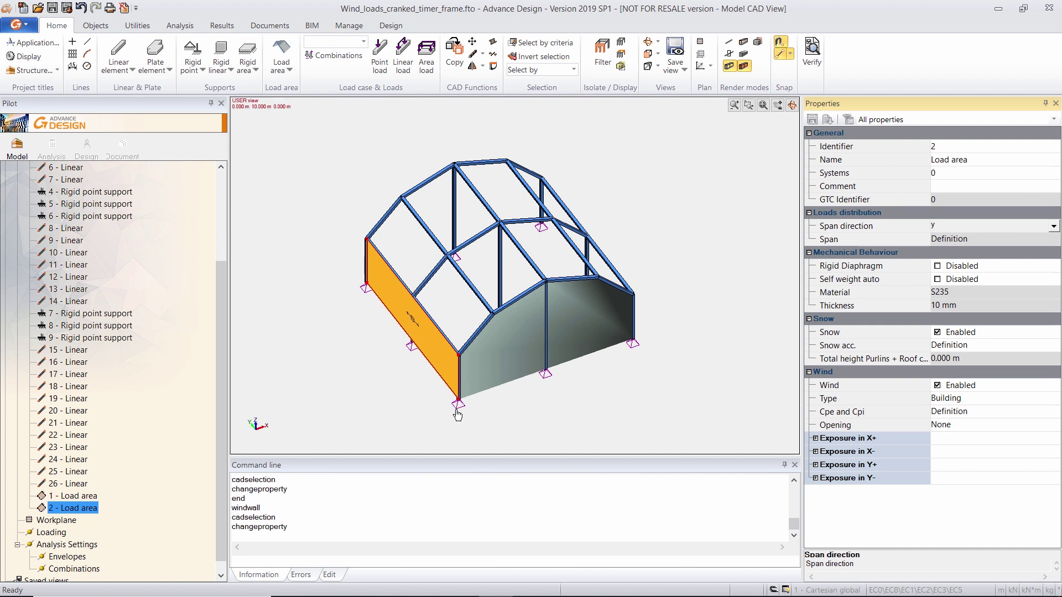
key("Escape")
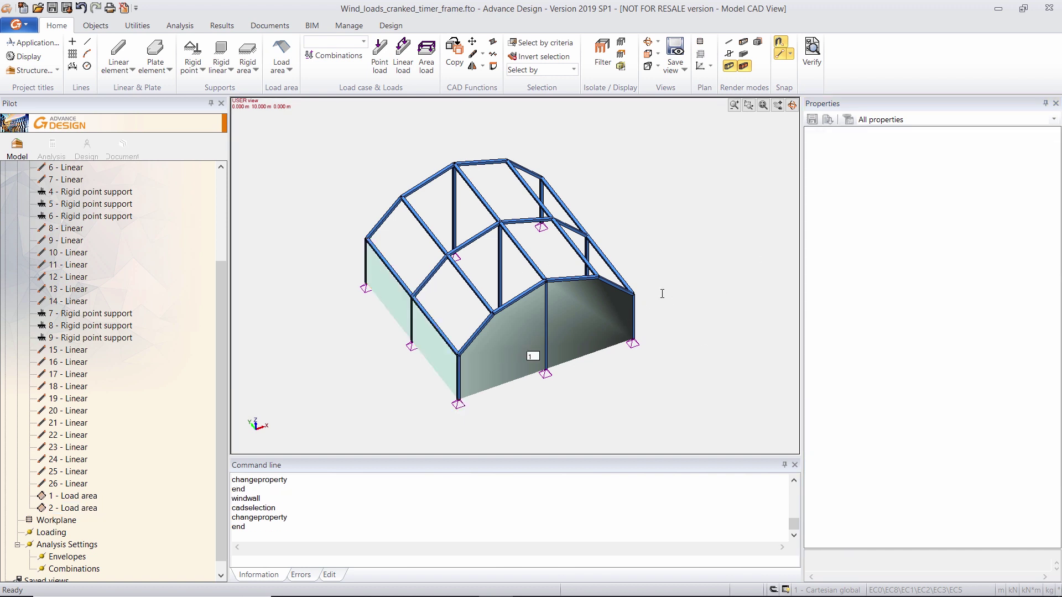
- Copy load area 1 from the front gable onto the back gable
left_click(459, 399)
key("ctrl+c")
left_click(459, 399)
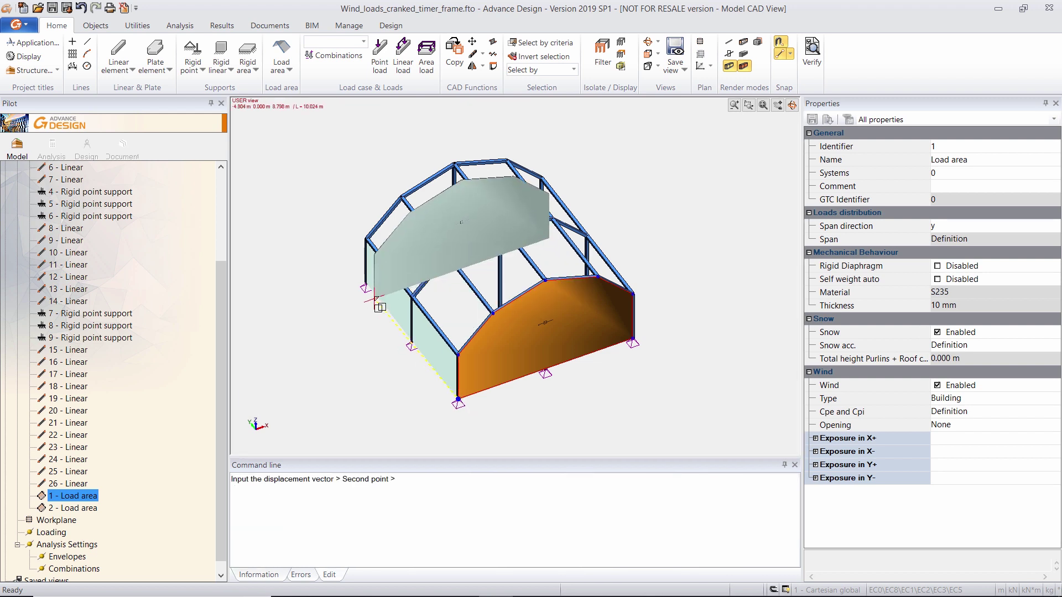
left_click(386, 295)
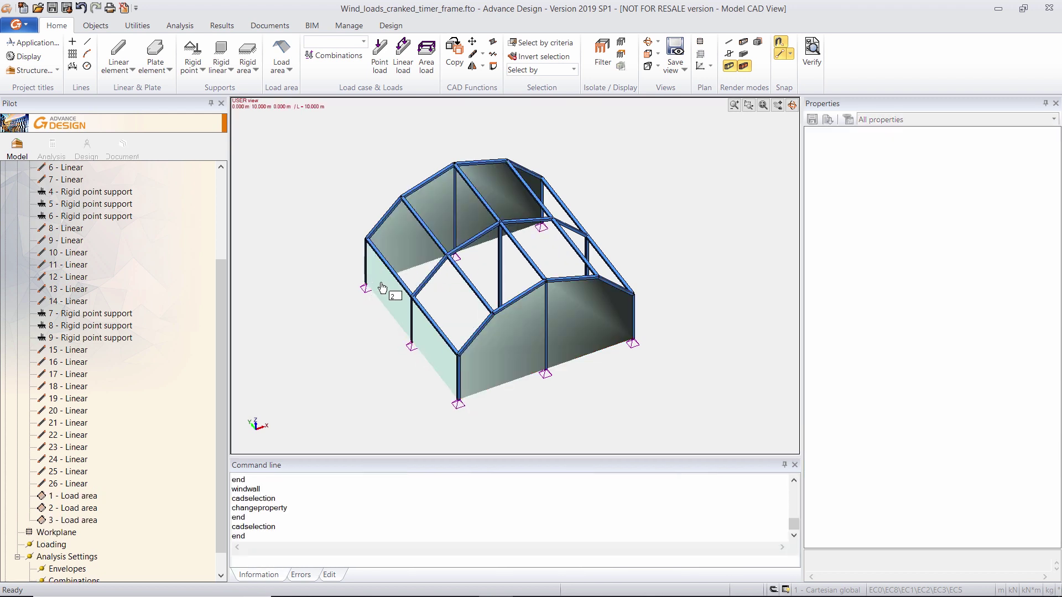
- Copy side-wall load area 2 onto the opposite side wall
left_click(384, 289)
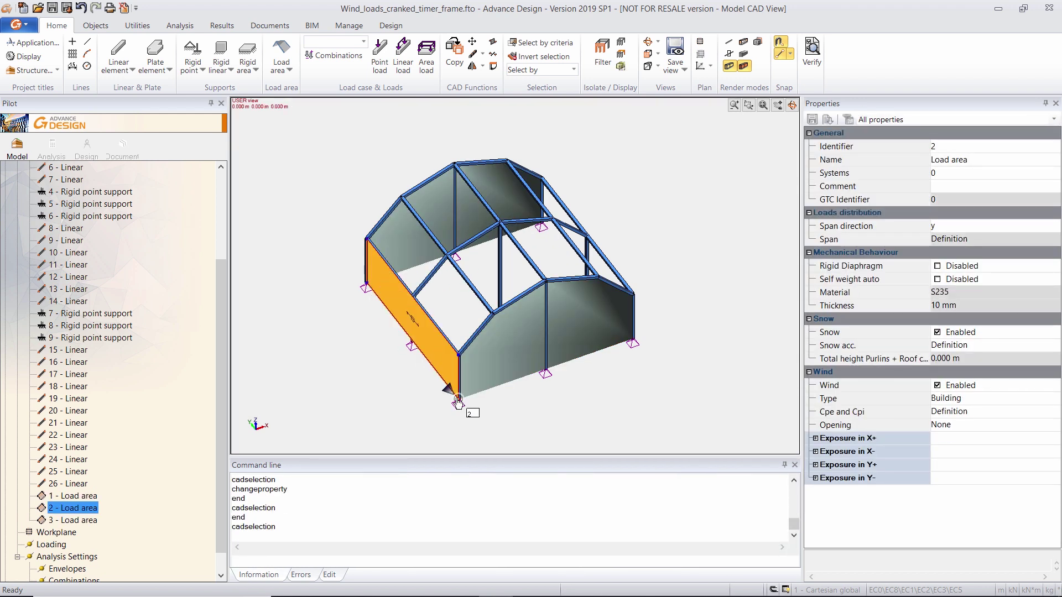
key("ctrl+c")
left_click(458, 399)
left_click(632, 337)
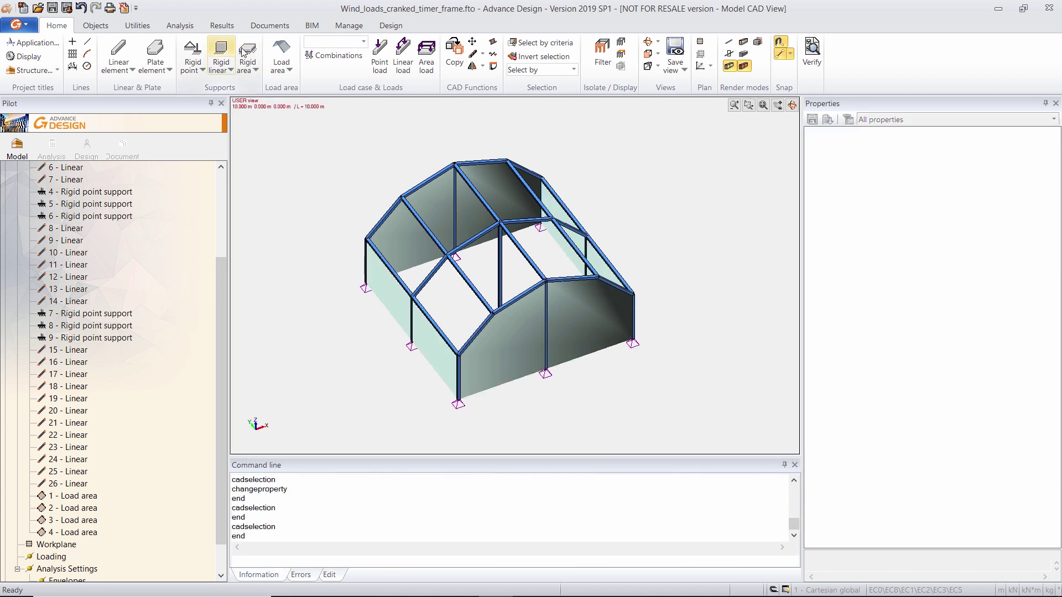
- Draw load area 6 over the second panel of the left roof slope
left_click(282, 51)
left_click(1045, 225)
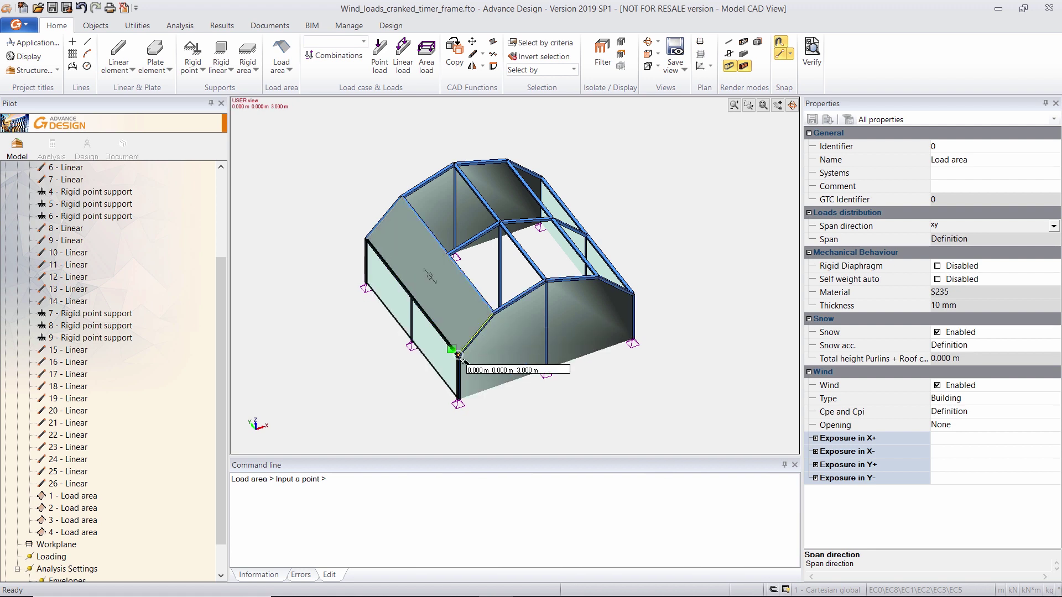
left_click(367, 239)
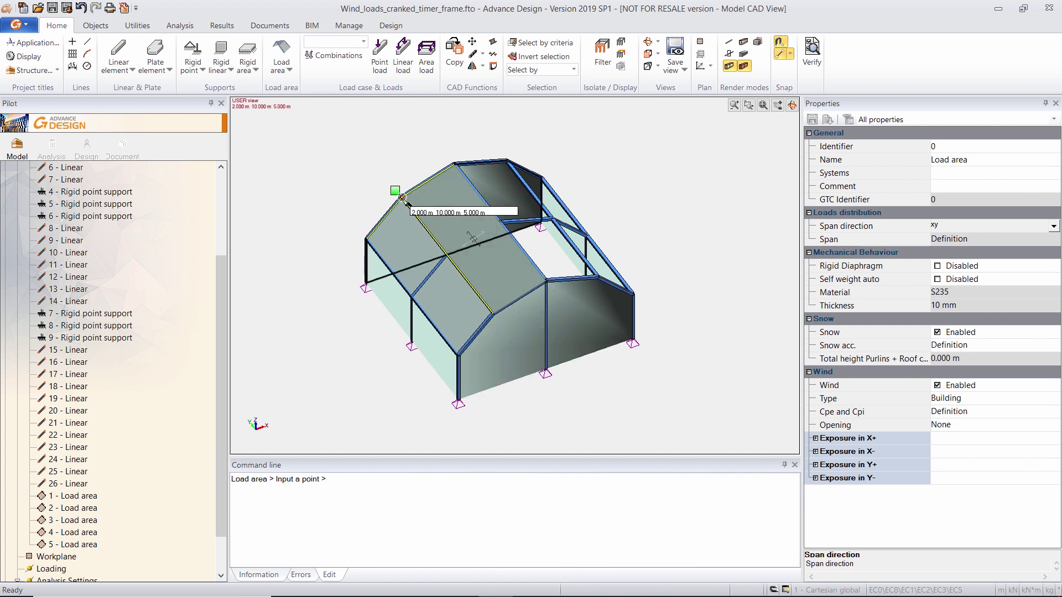
left_click(397, 216)
key("Escape")
- Set the span direction of roof load areas 5 and 6 to x
left_click(405, 254)
left_click(471, 219)
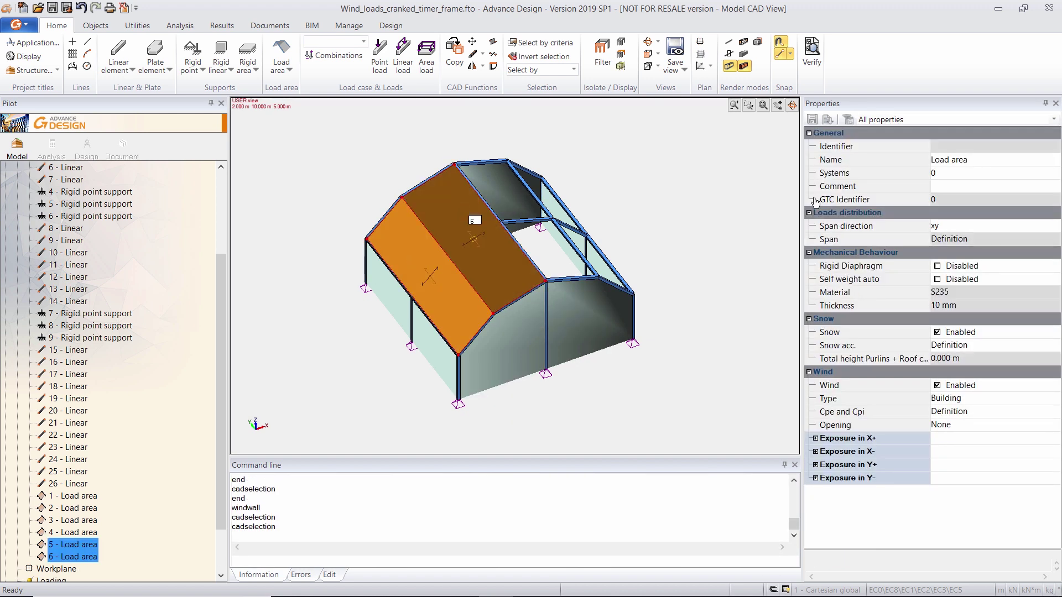
left_click(1054, 230)
left_click(1053, 230)
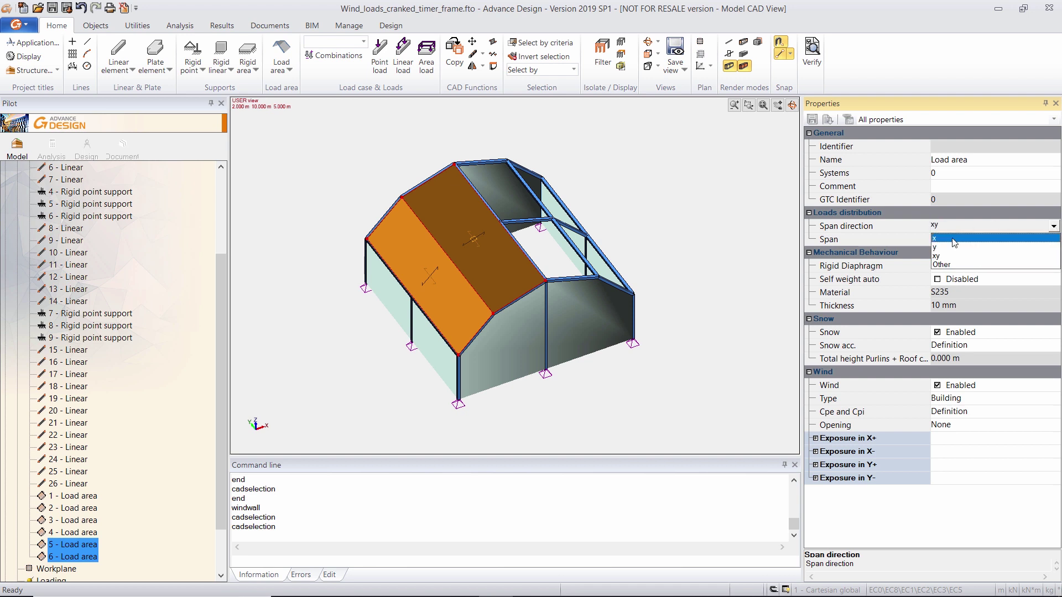
left_click(953, 239)
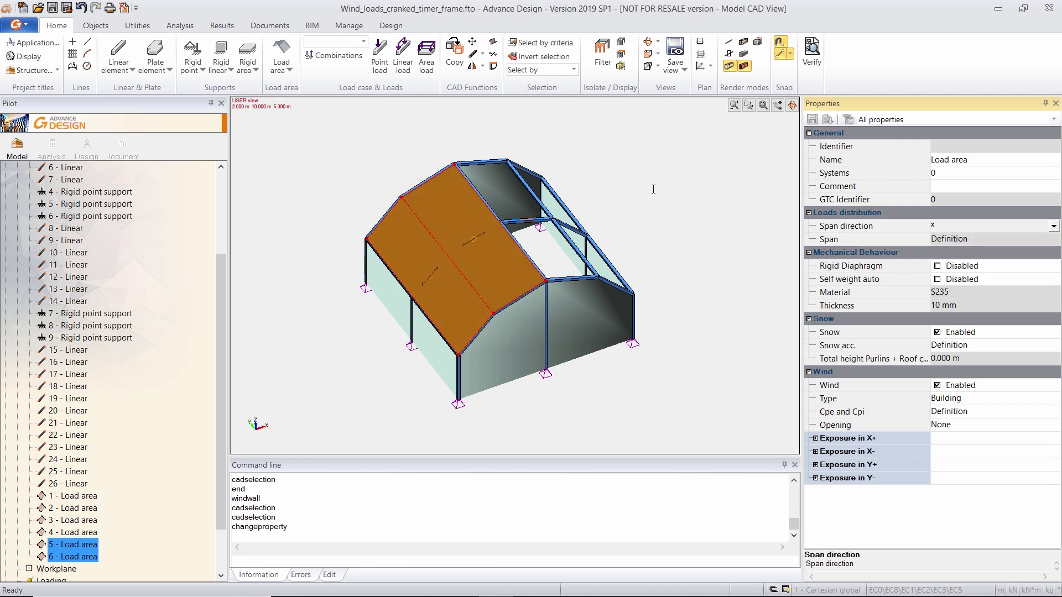
middle_click_drag(660, 184, 646, 167, "shift")
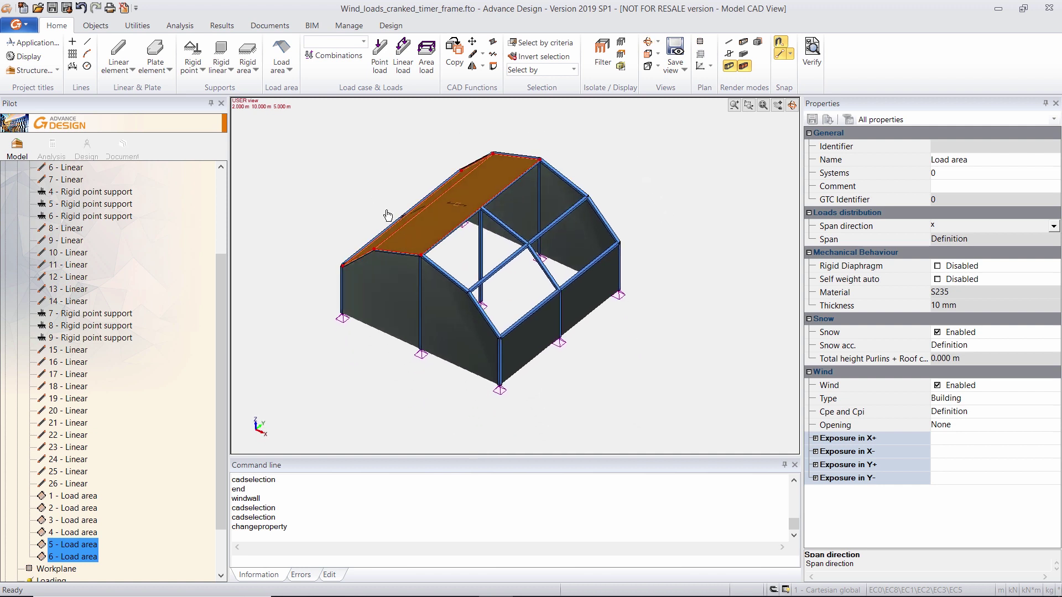
- Mirror load areas 5 and 6 about YZ through 5, 5, 6, creating load areas 7 and 8
left_click(472, 66)
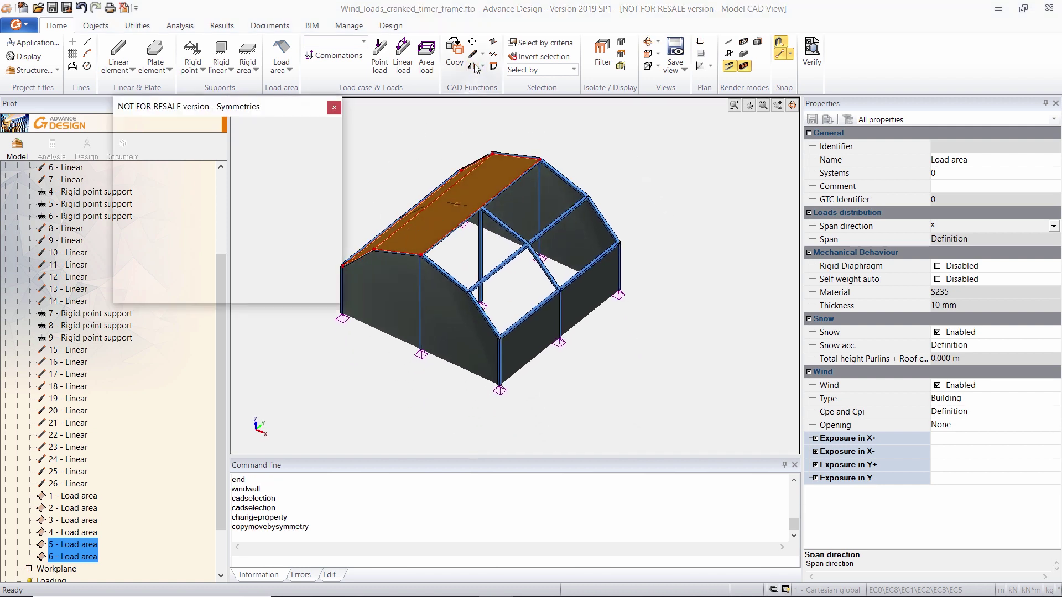
left_click(324, 164)
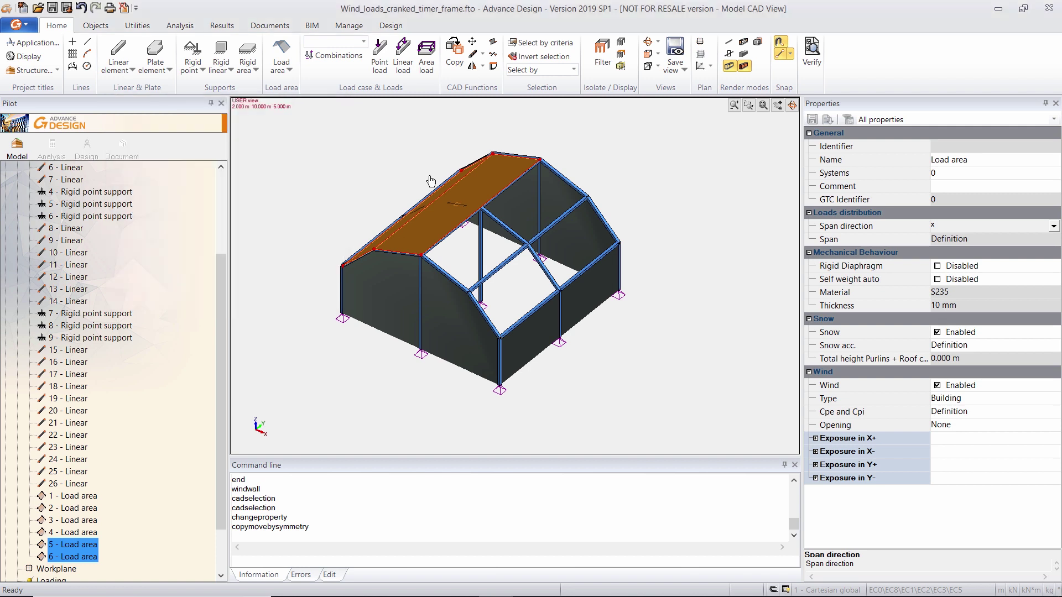
left_click(481, 207)
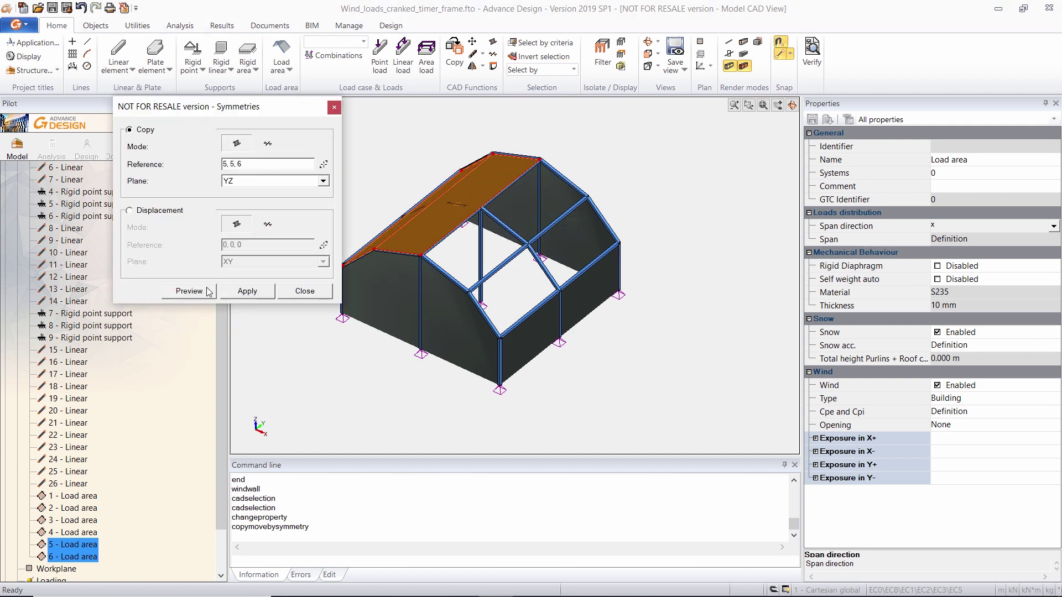
left_click(208, 292)
left_click(247, 291)
left_click(304, 291)
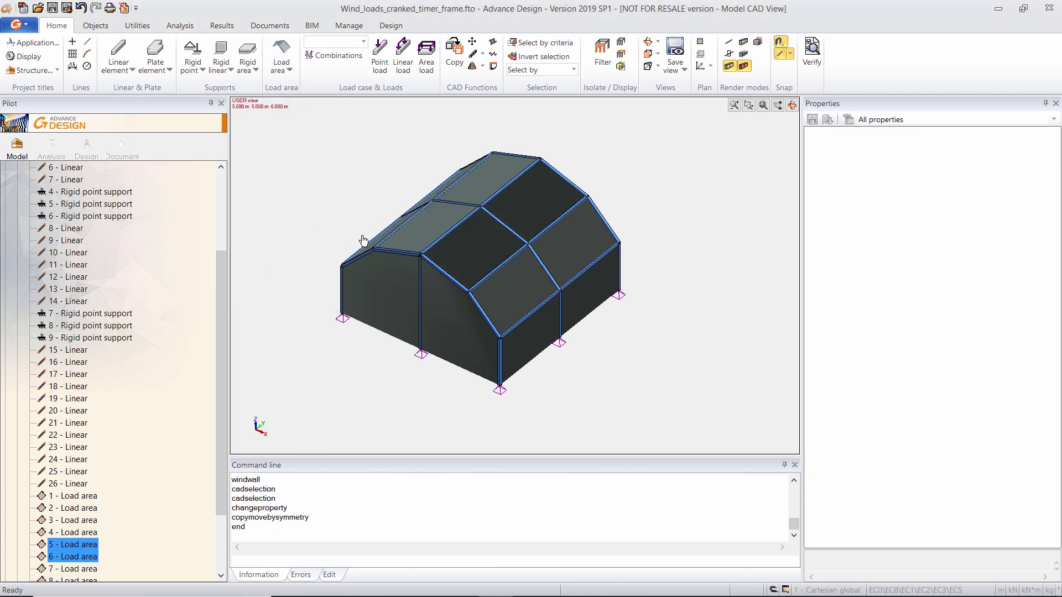
middle_click_drag(363, 239, 472, 229, "shift")
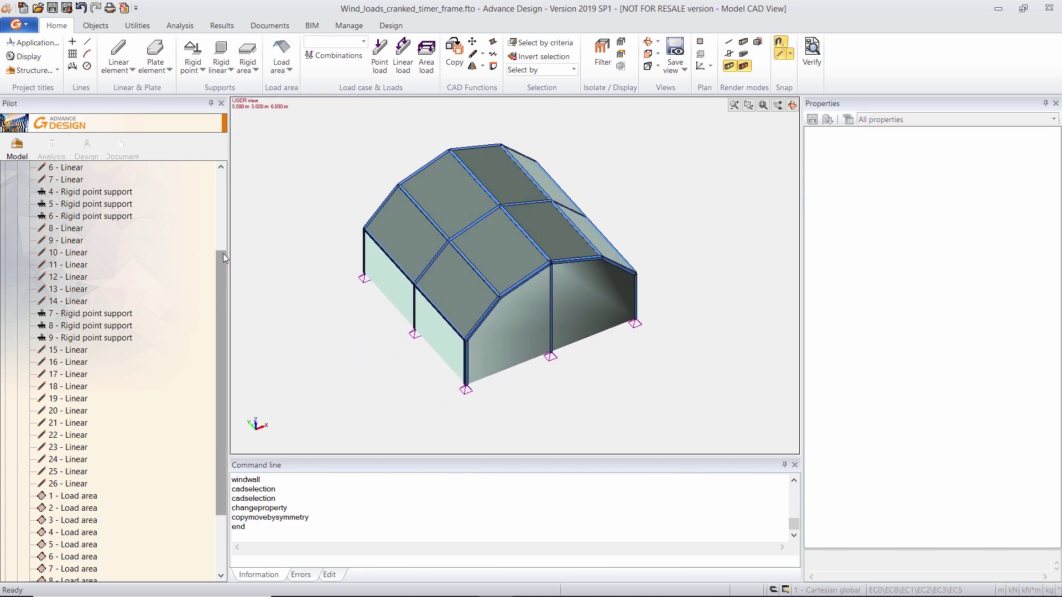
left_click_drag(223, 253, 223, 166)
- Create a Dead Loads case family under Loading, giving case 1 - G
left_click(17, 179)
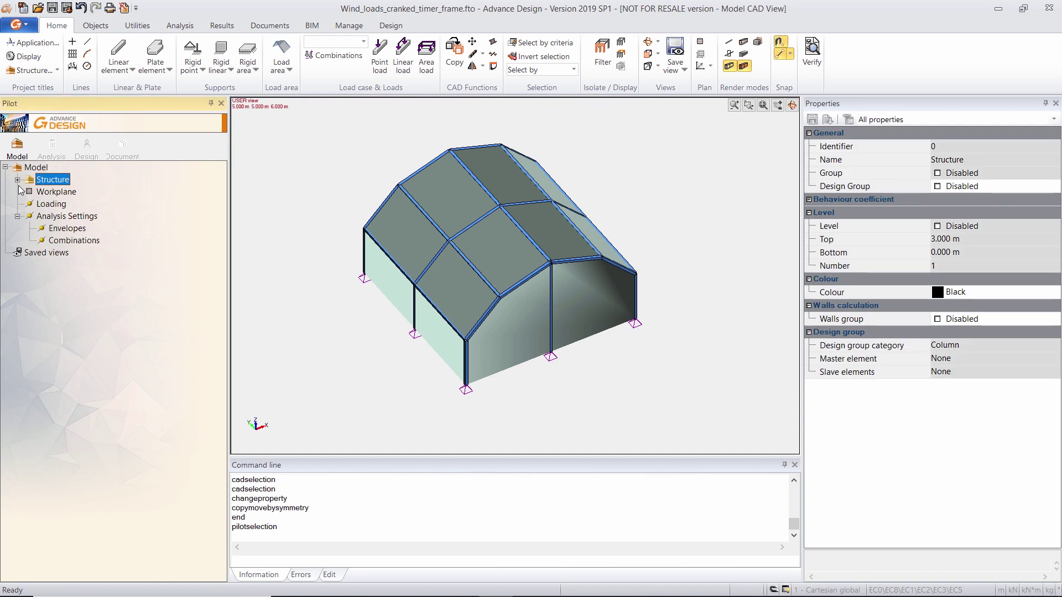
left_click(52, 204)
right_click(51, 205)
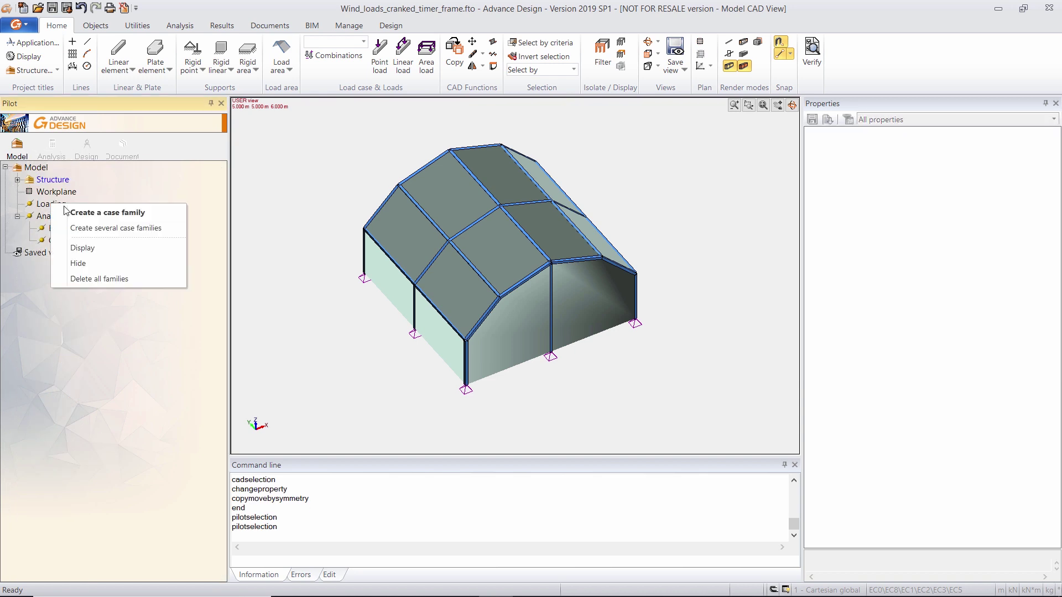
left_click(106, 213)
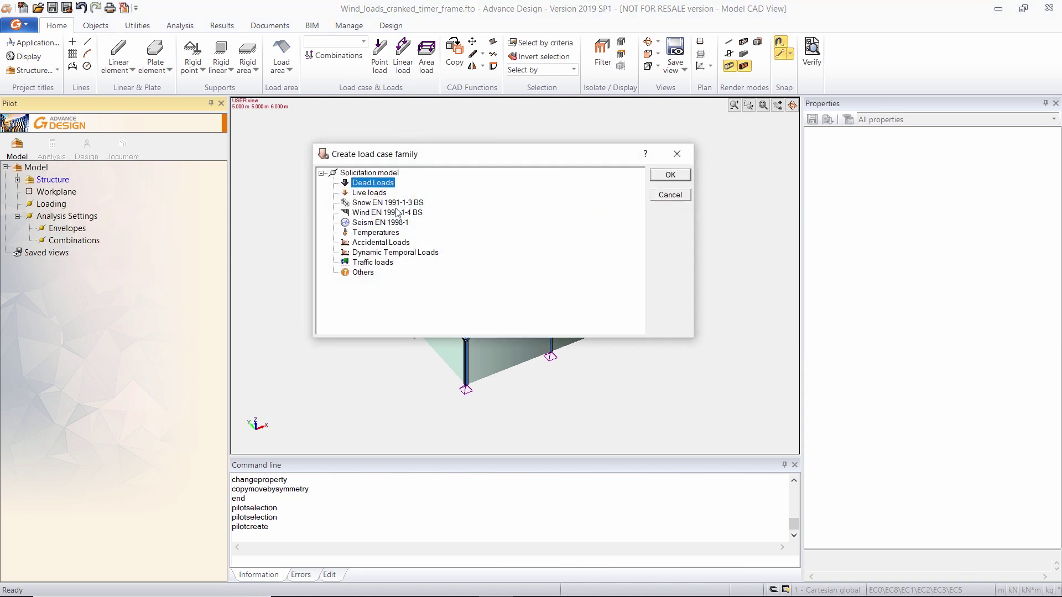
left_click(668, 175)
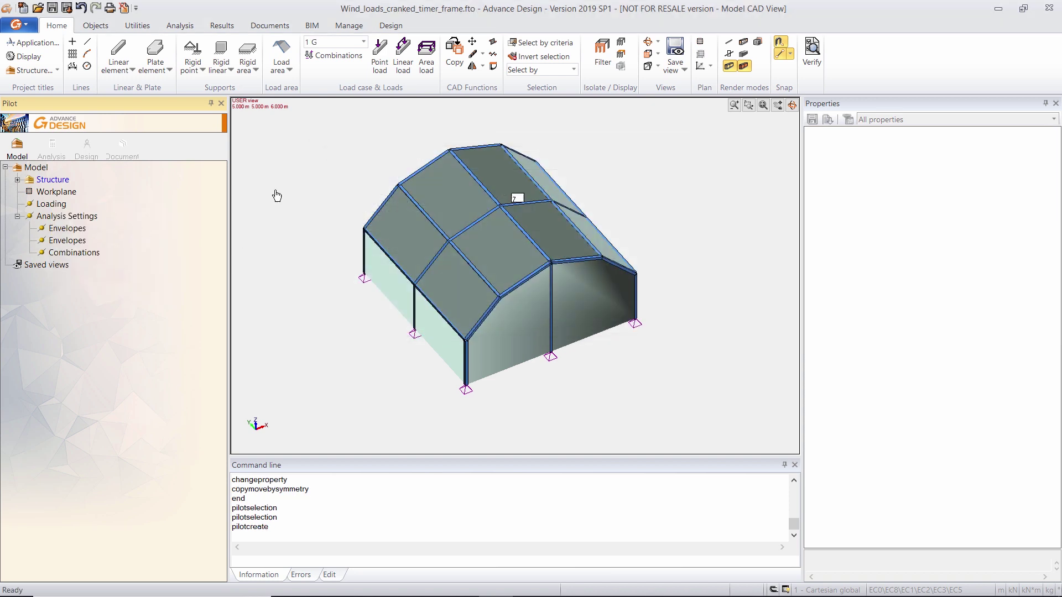
- Add a Wind EN 1991-1-4 BS family with case 2 - W, then review case 1 - G's self-weight direction
right_click(55, 207)
left_click(106, 212)
left_click(405, 213)
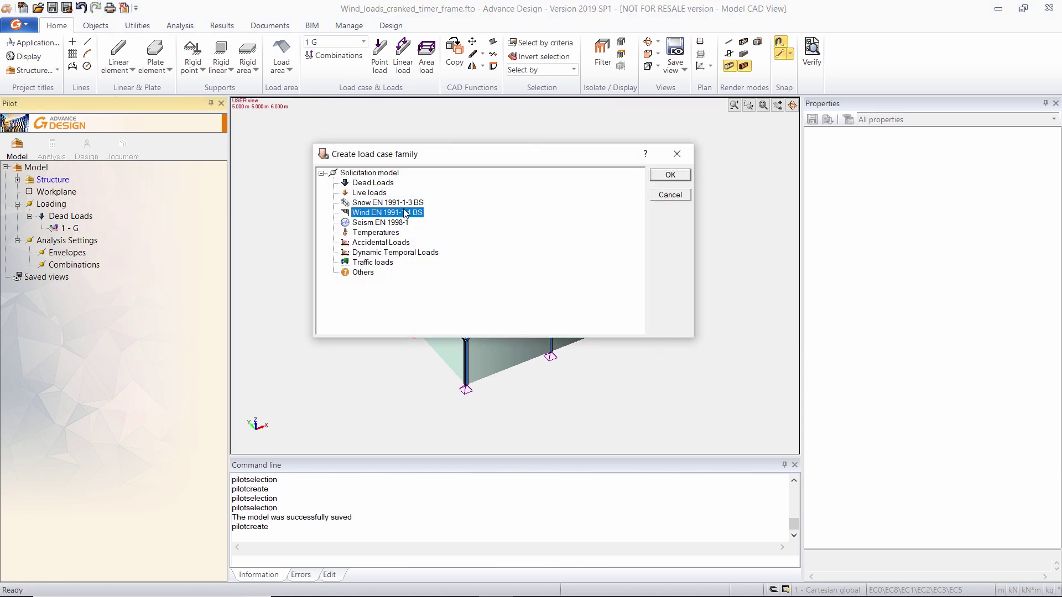
left_click(670, 176)
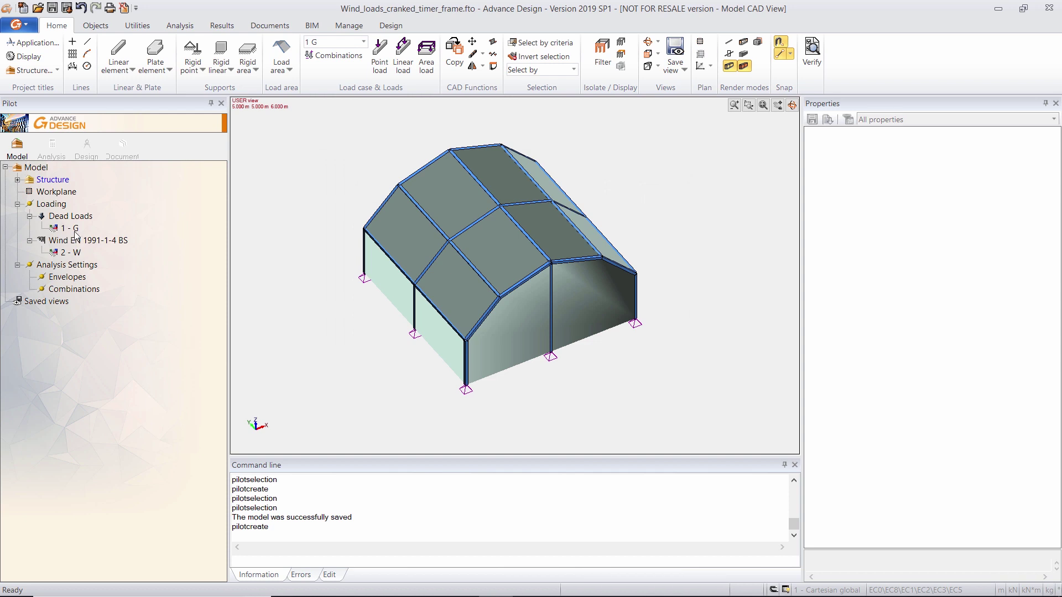
left_click(68, 228)
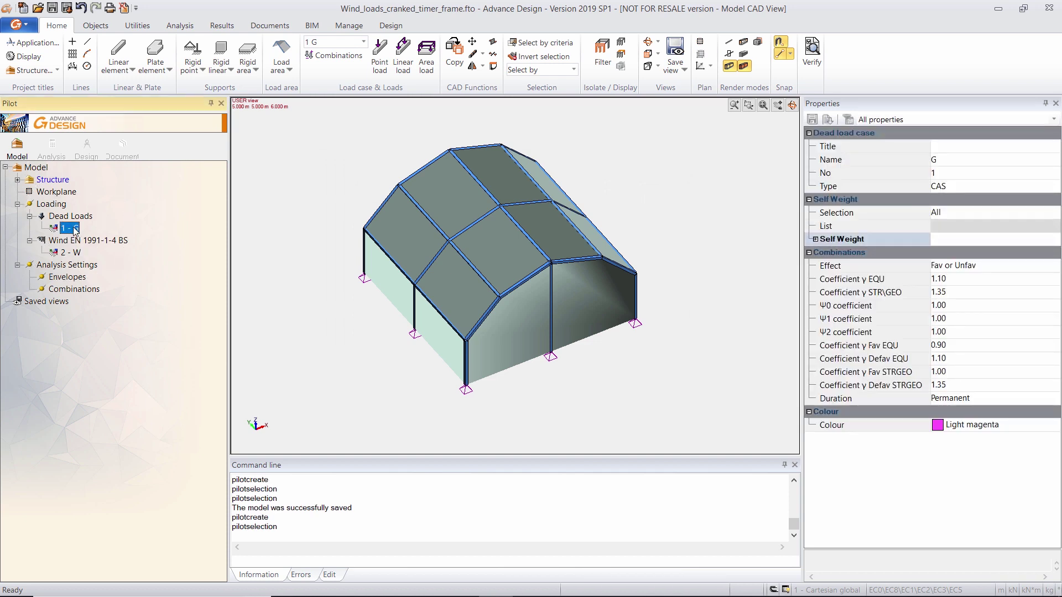
left_click(815, 239)
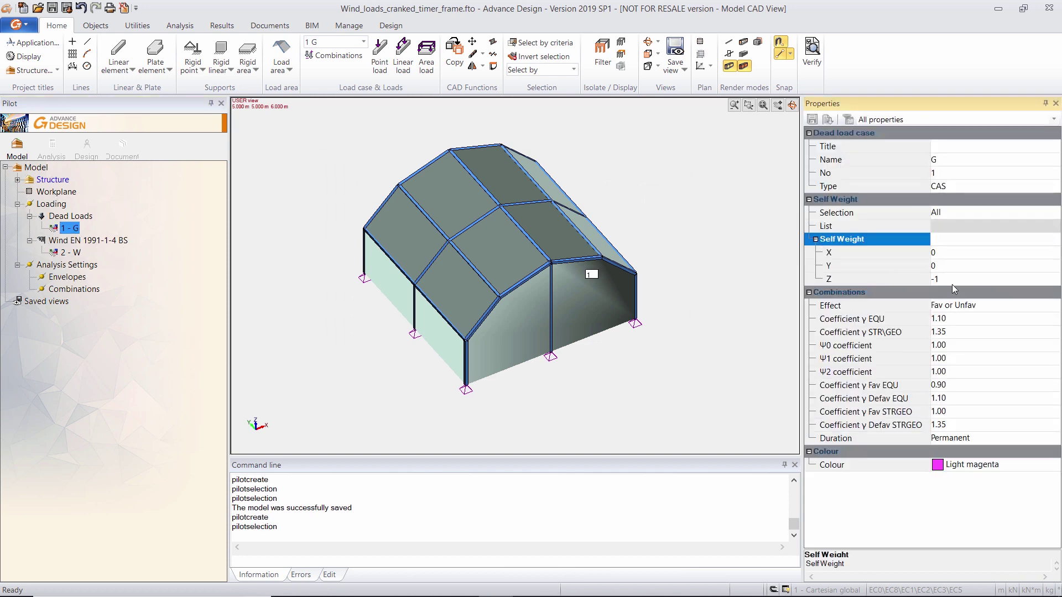
- Set the wind family's wind speed region to 25 m/s from the region map
left_click(30, 215)
left_click(81, 229)
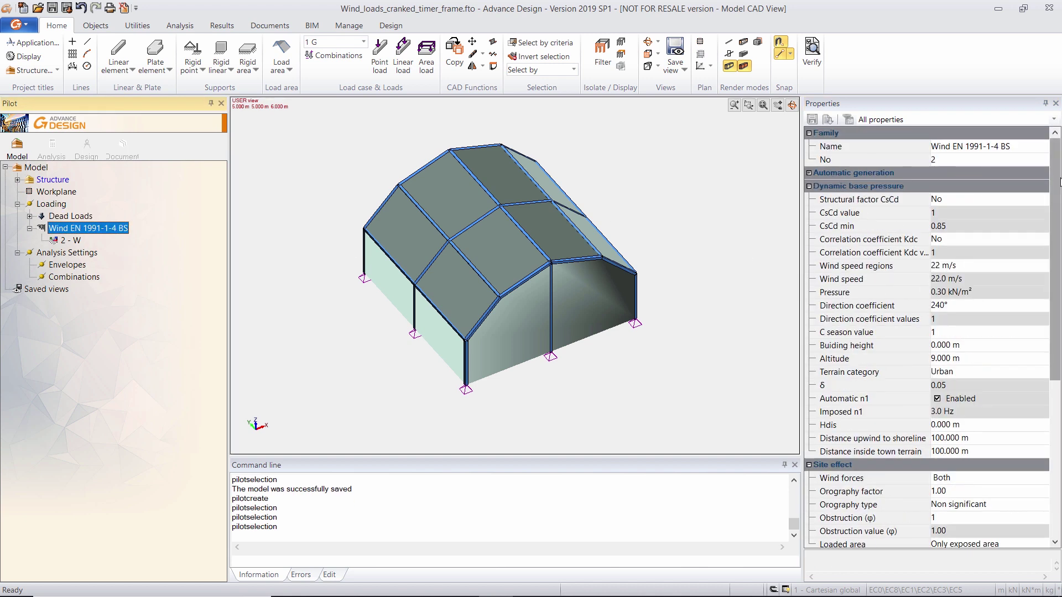
scroll(962, 194, "down", 2)
left_click(954, 202)
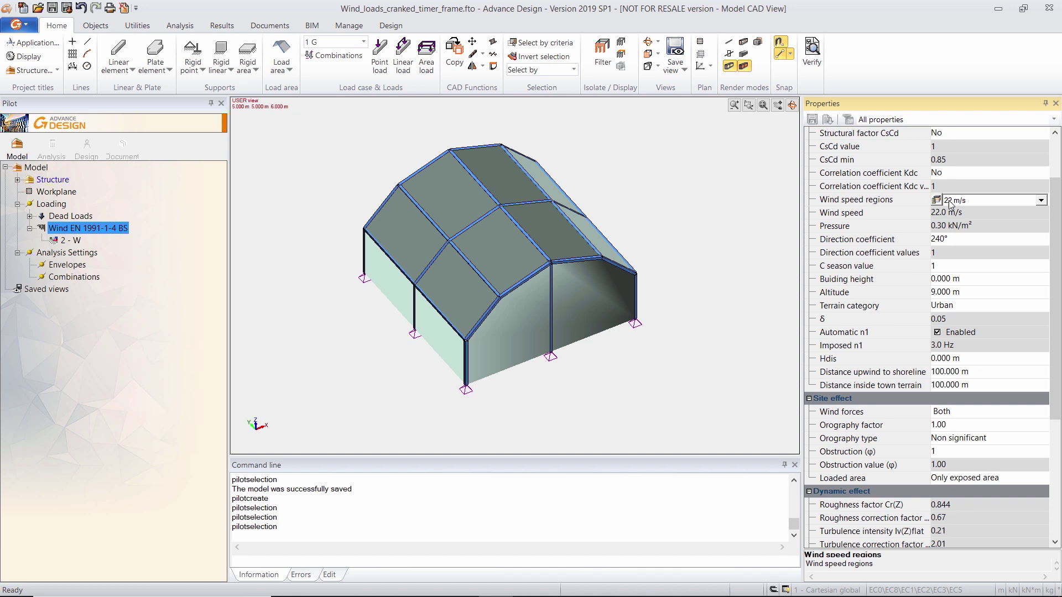
left_click(938, 201)
left_click(938, 201)
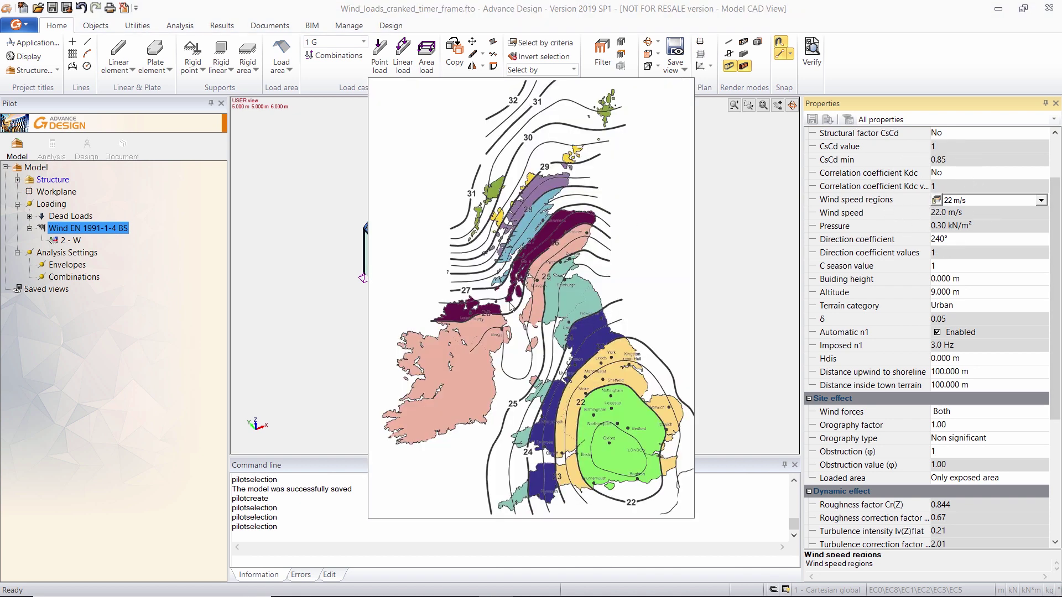
left_click(570, 284)
left_click(568, 282)
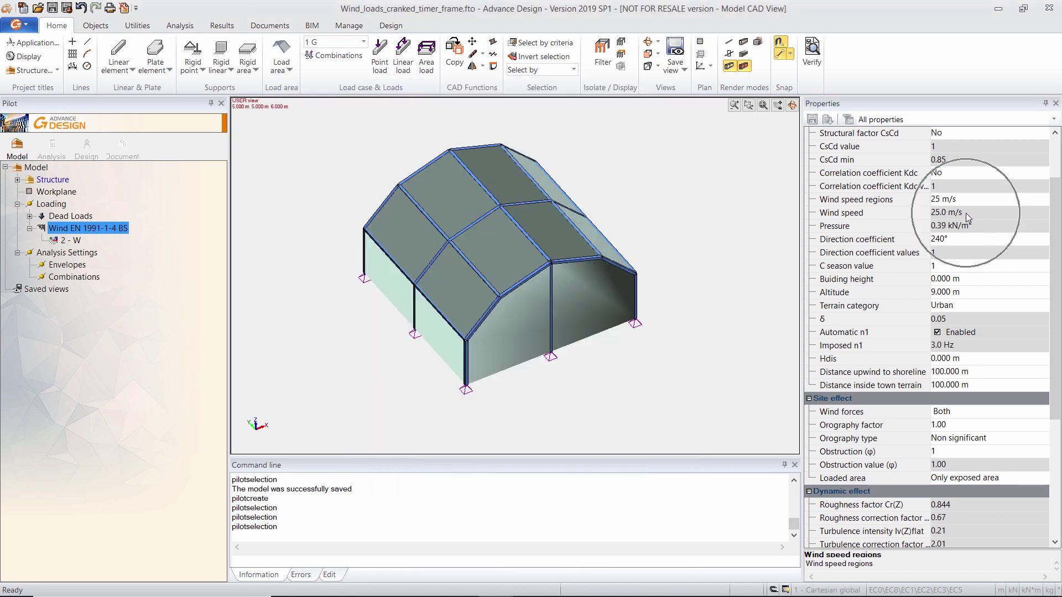
- Set the wind direction coefficient to 210°
left_click(1004, 239)
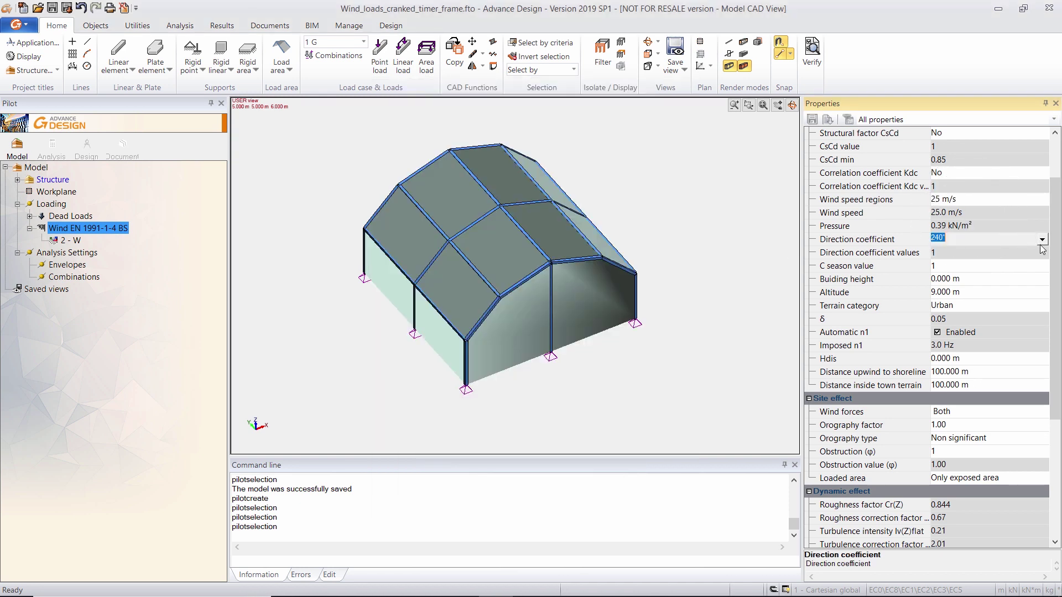
left_click(1042, 240)
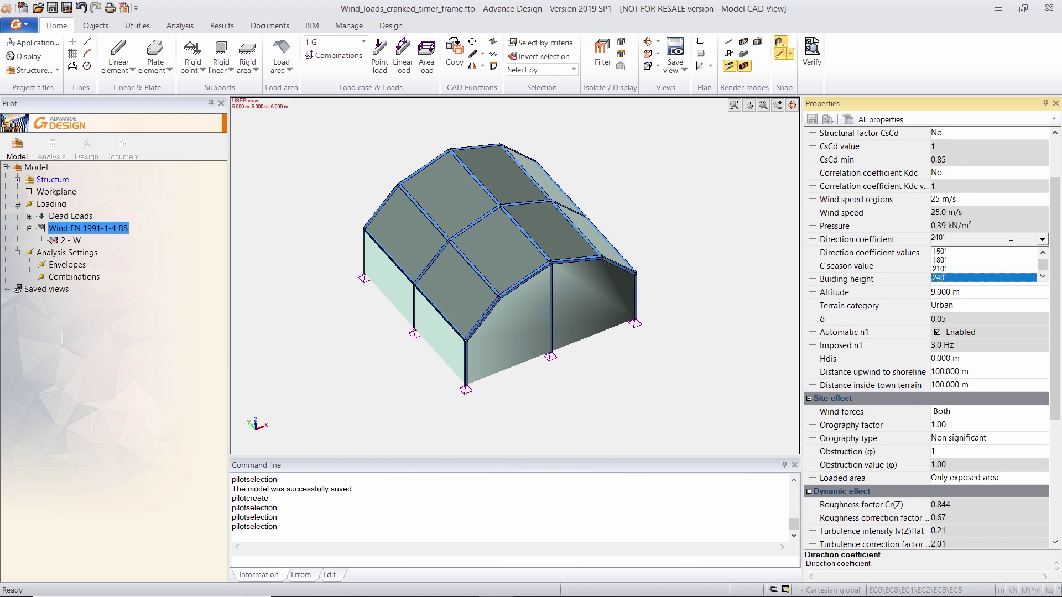
left_click(956, 269)
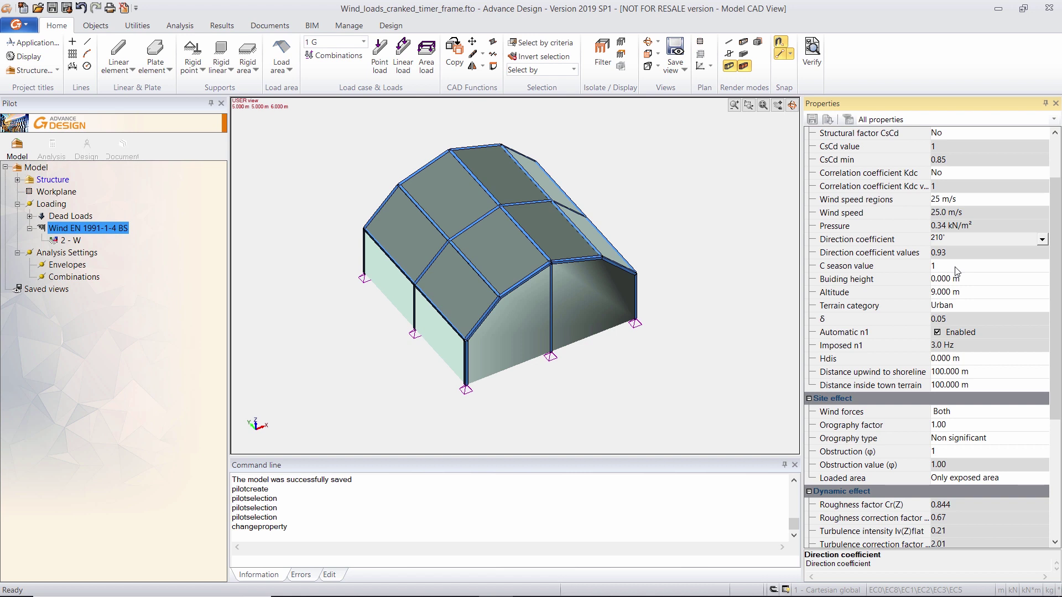
- Set the site altitude to 15.000 m, leaving building height at 0.000 m
left_click(973, 280)
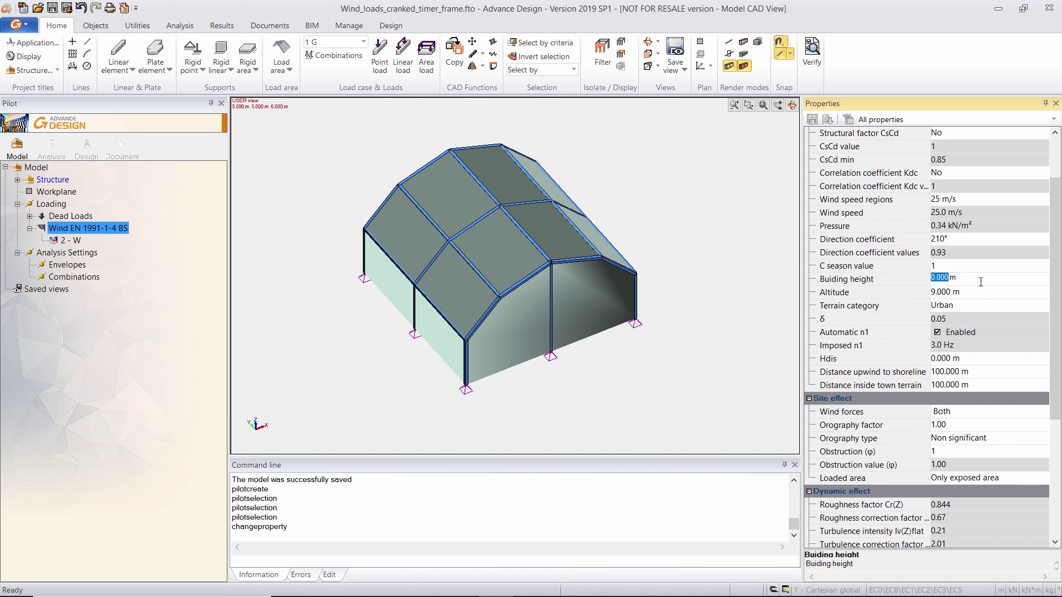
left_click_drag(1056, 282, 1056, 311)
left_click(998, 238)
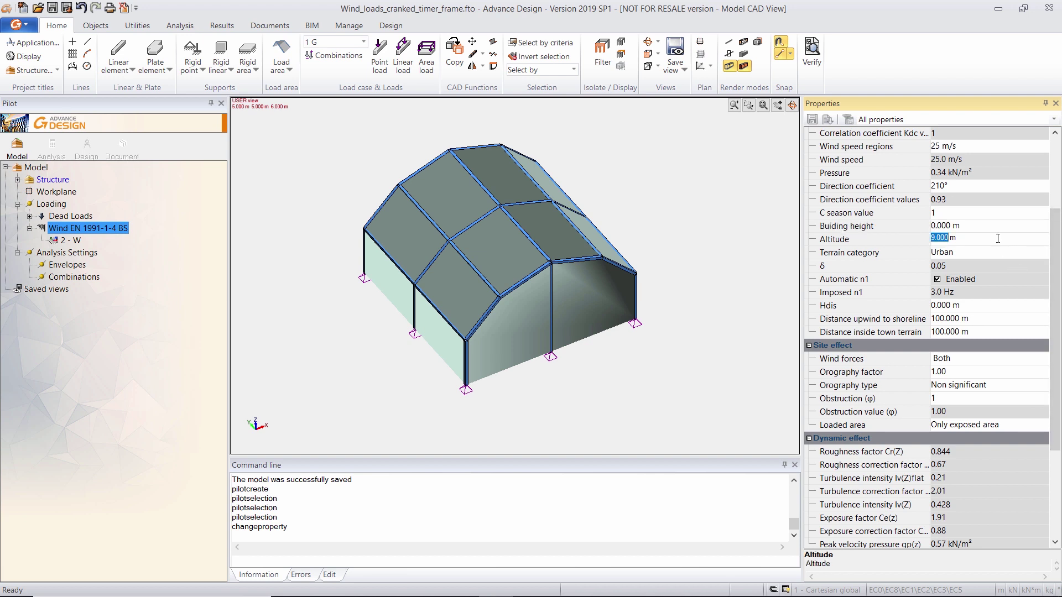
key("Return")
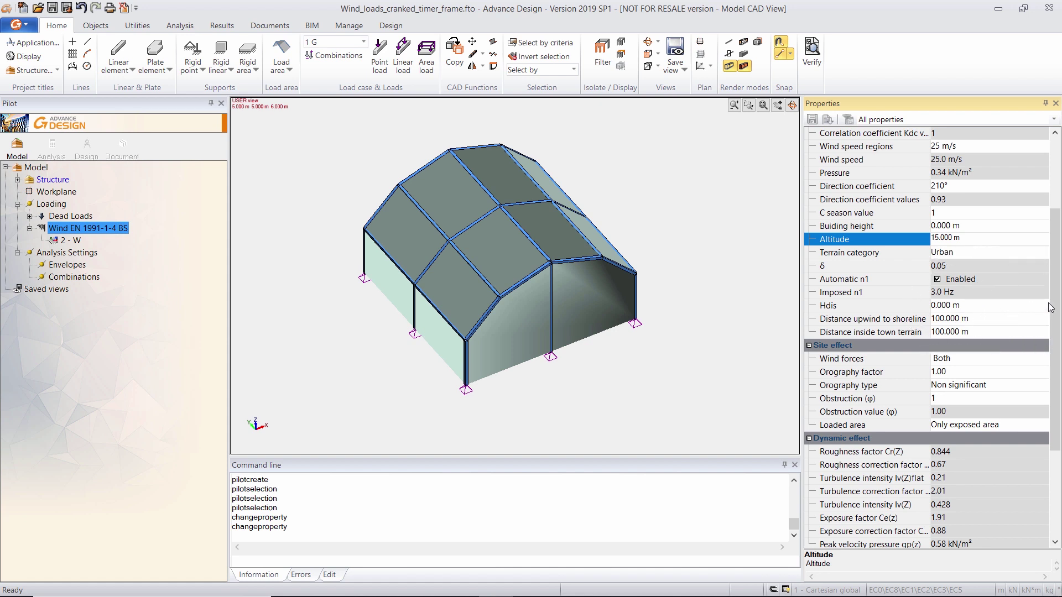
left_click_drag(1049, 307, 1050, 226)
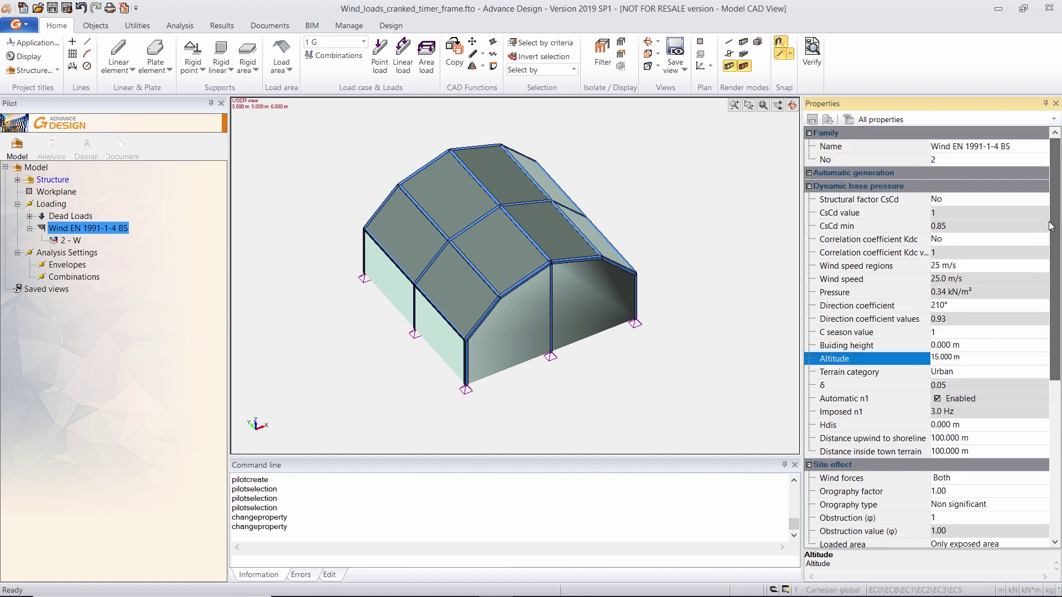
- Auto-generate wind cases 2 - WX+S through 13 - WY-D and display the loads on the frame
right_click(66, 230)
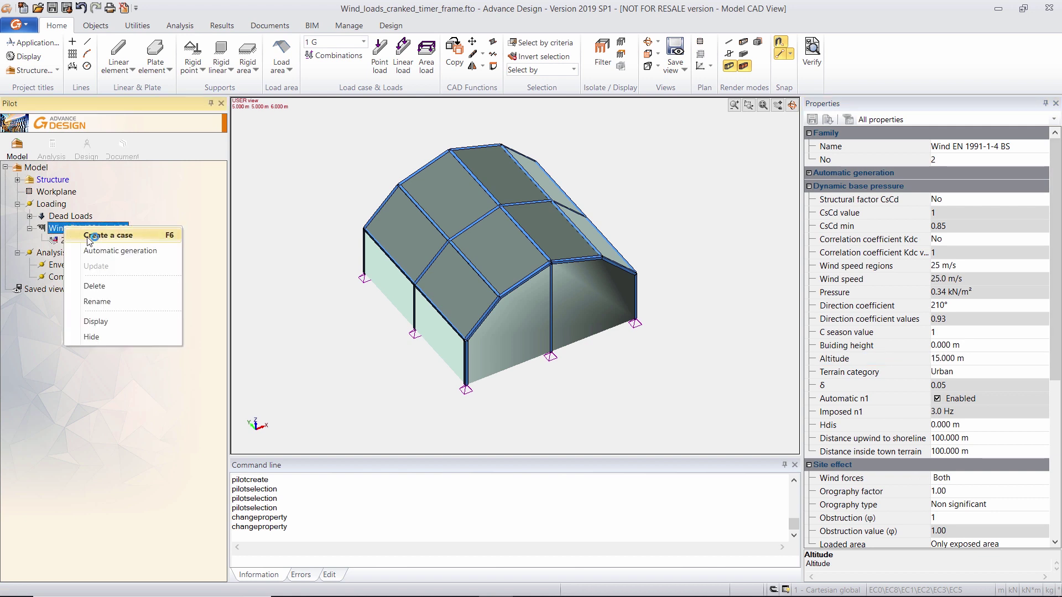
left_click(105, 251)
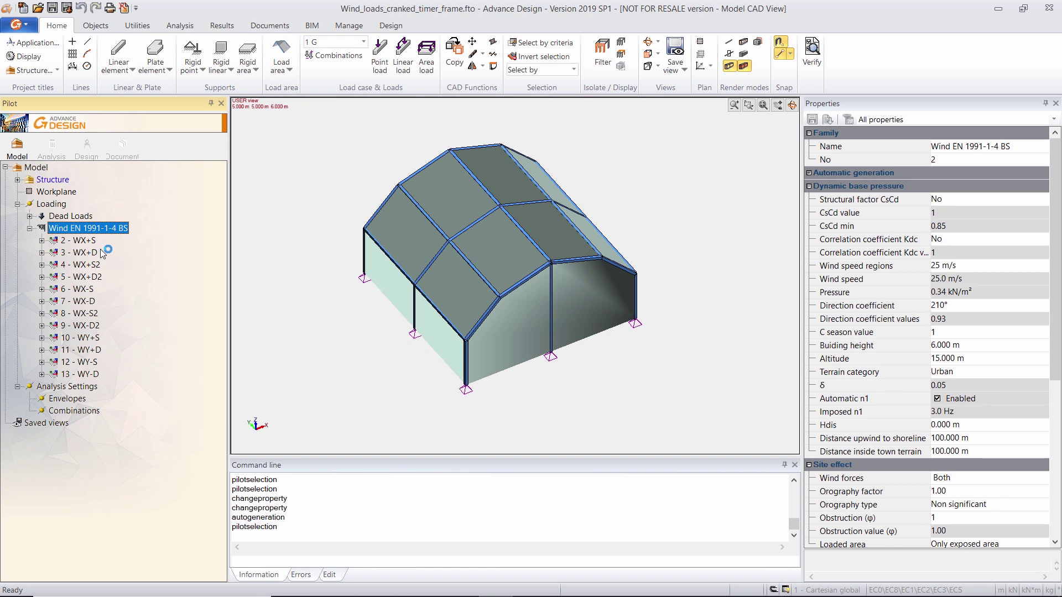
right_click(308, 201)
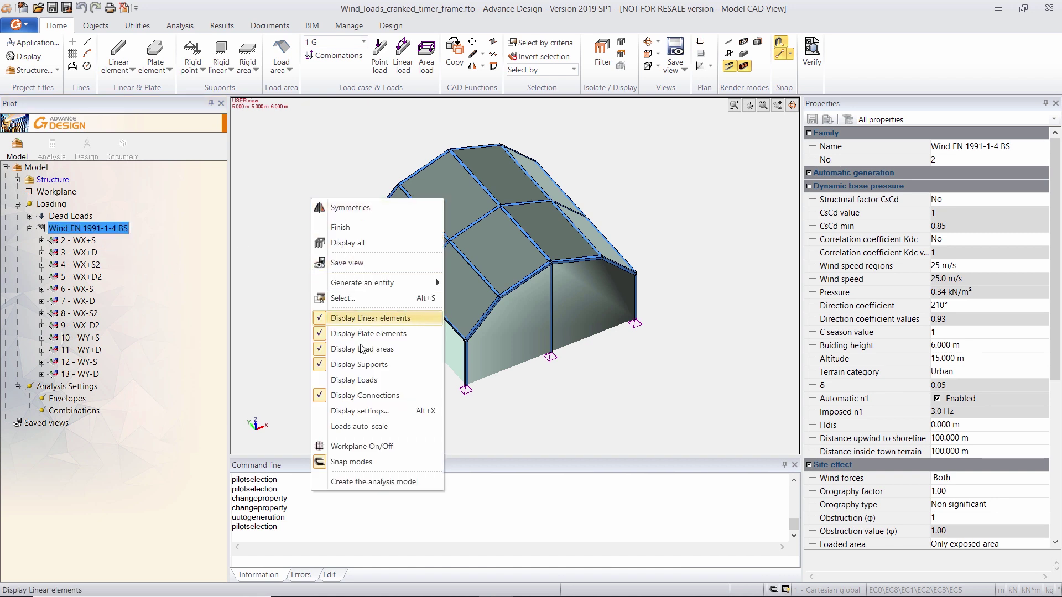
left_click(375, 372)
middle_click_drag(301, 204, 289, 199, "shift")
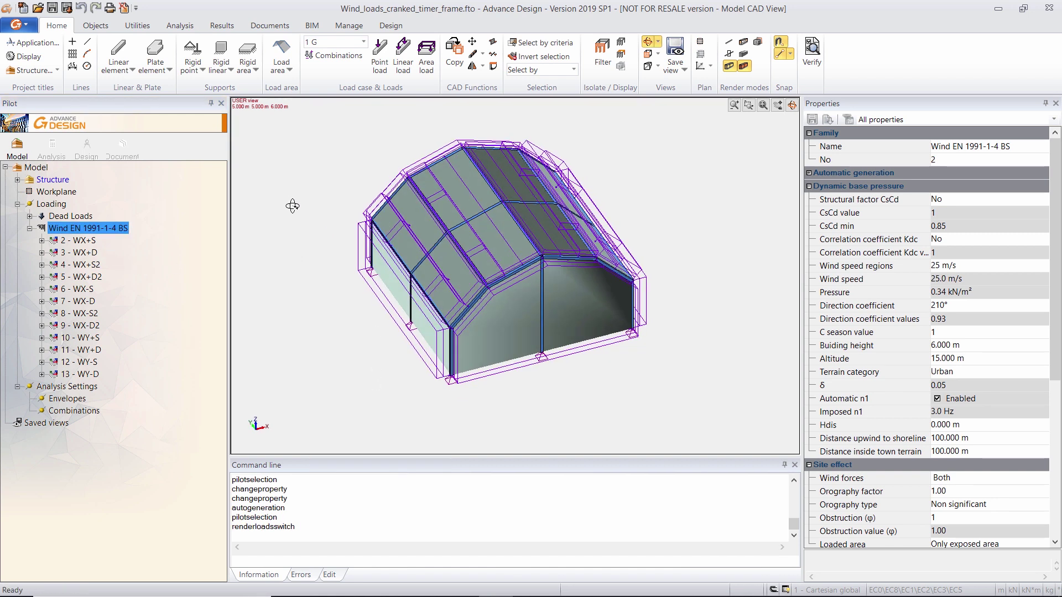
scroll(315, 200, "up", 5)
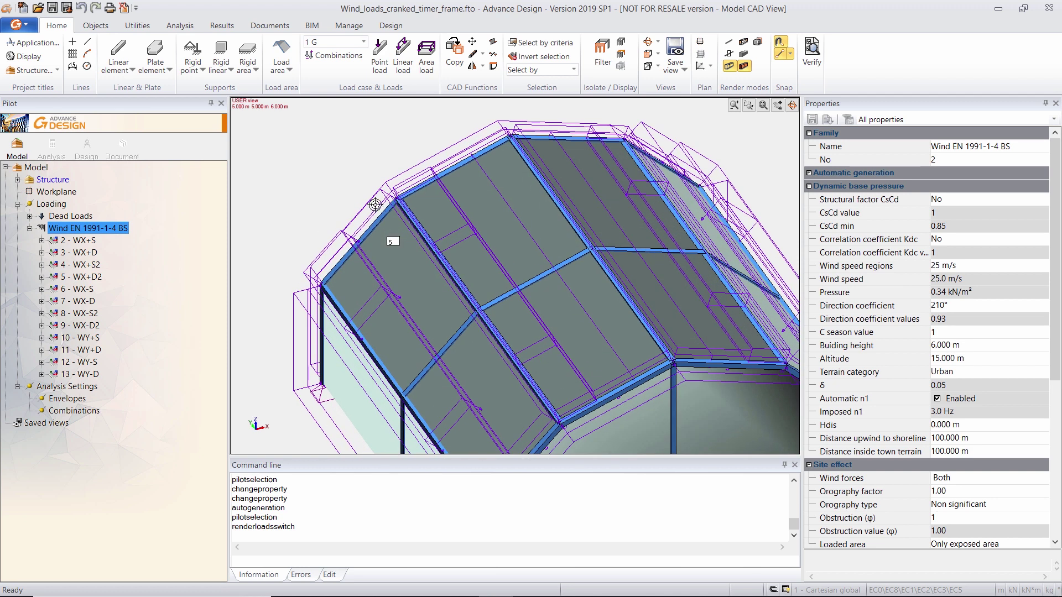
- Inspect wind load areas 68, 11 and 232 on the gable, wall and roof
left_click(370, 203)
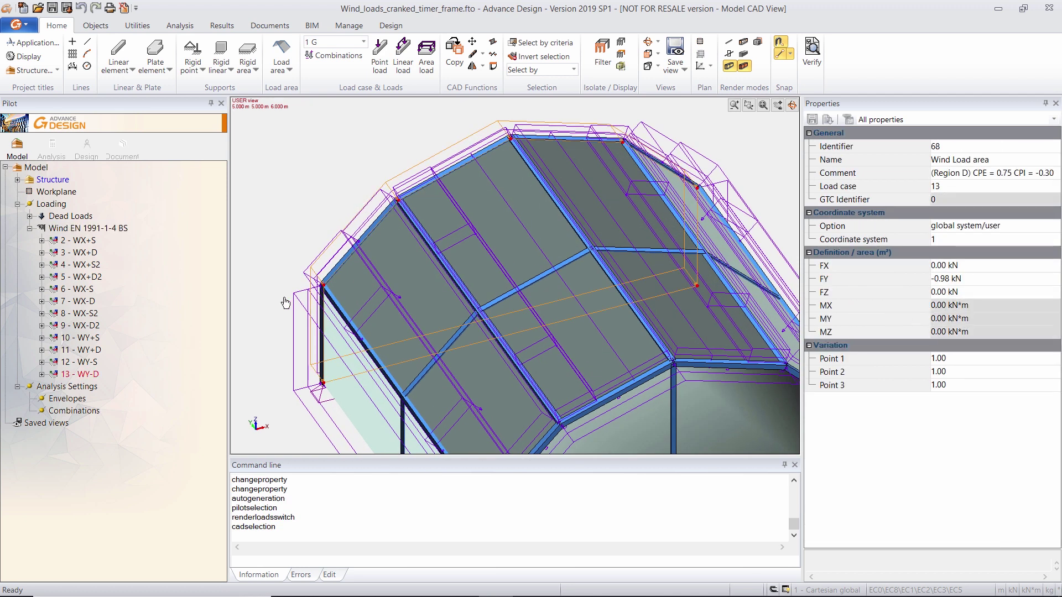
left_click(320, 322)
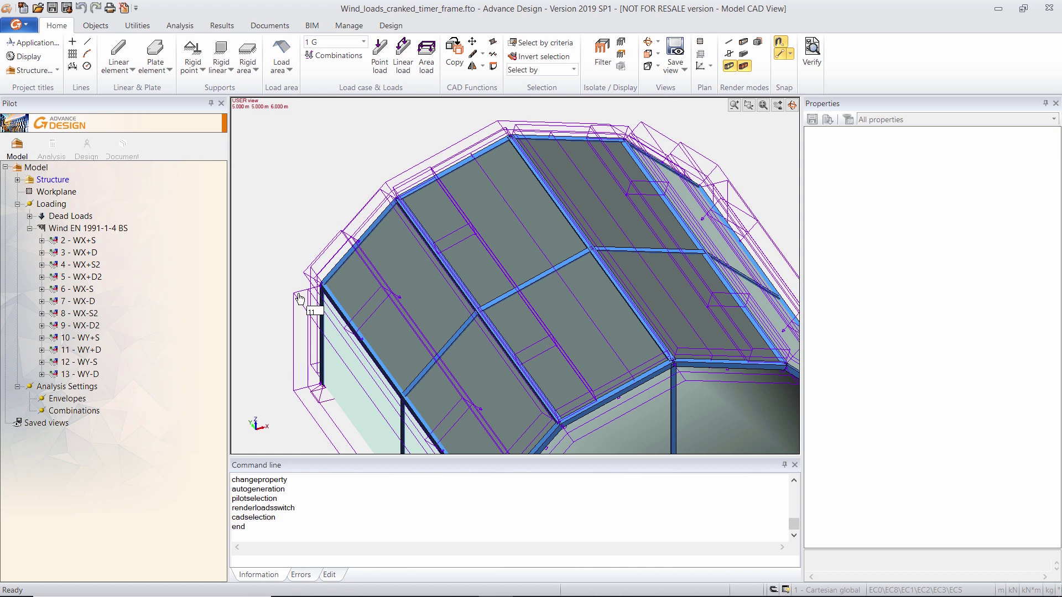
middle_click_drag(271, 332, 294, 234)
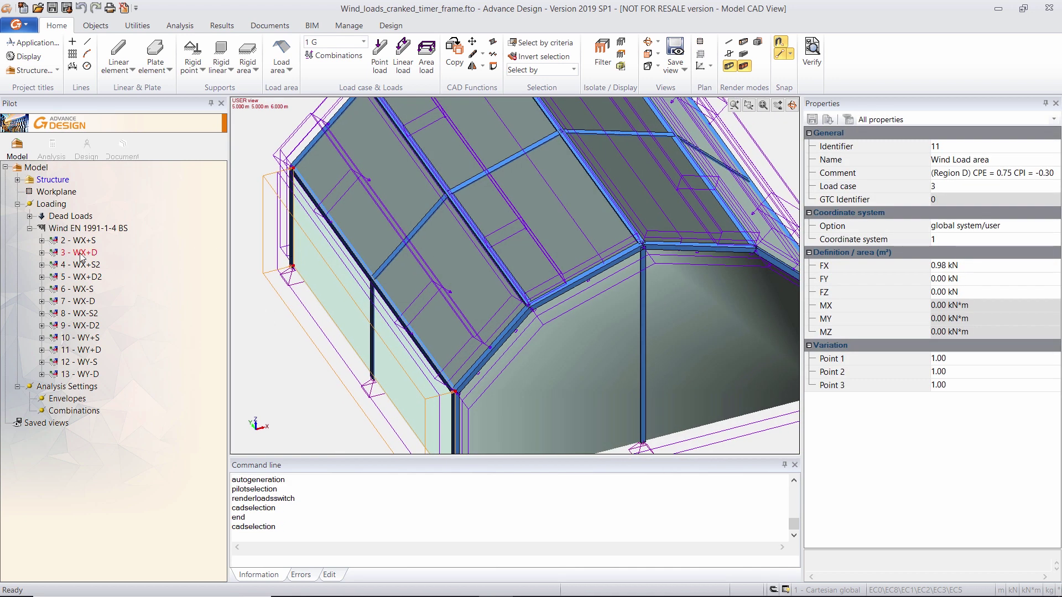
scroll(277, 313, "down", 3)
left_click(572, 255)
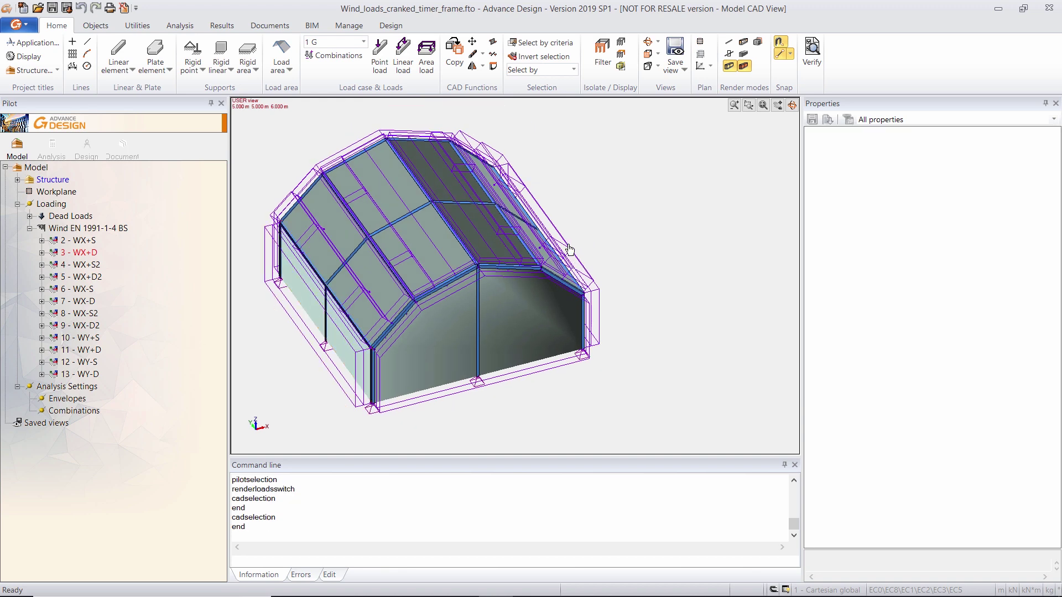
mouse_move(594, 250)
middle_mouse_down("shift")
mouse_move(561, 249)
mouse_move(594, 255)
middle_mouse_up("shift")
middle_click_drag(493, 244, 570, 246)
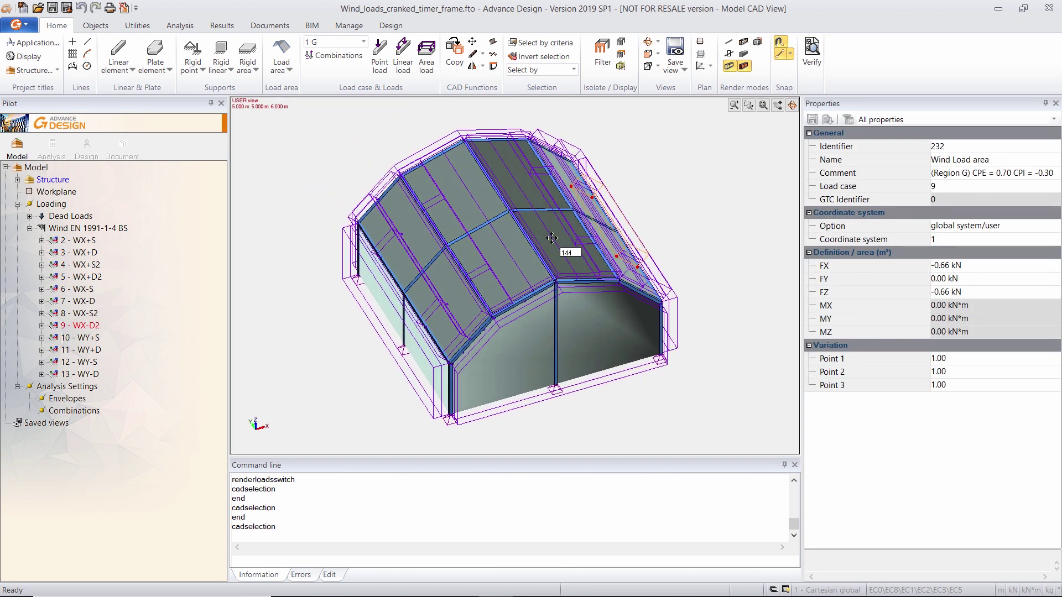
key("Escape")
middle_click_drag(339, 148, 339, 156)
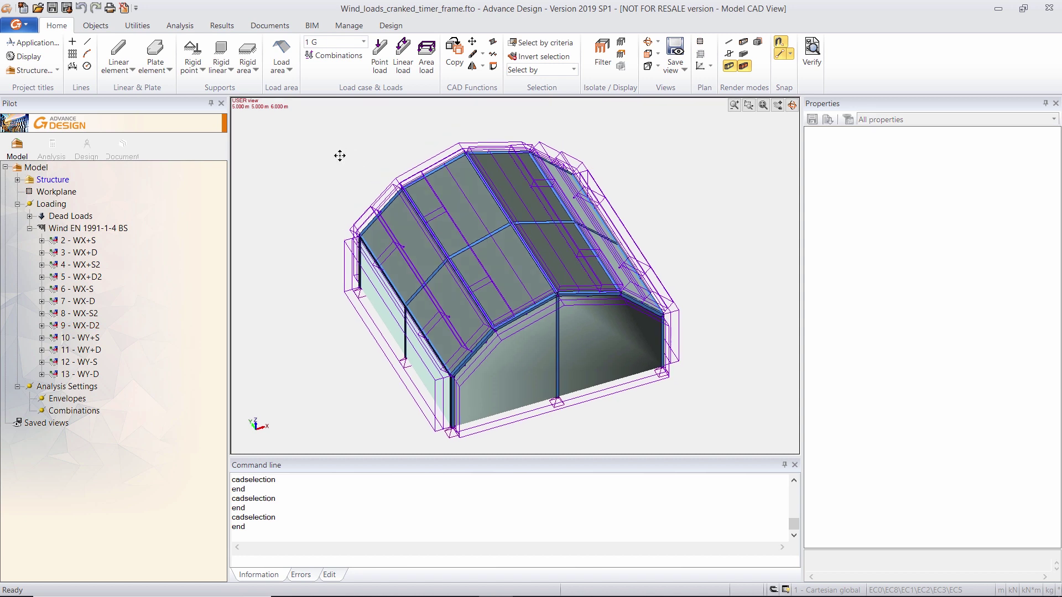
left_click(52, 145)
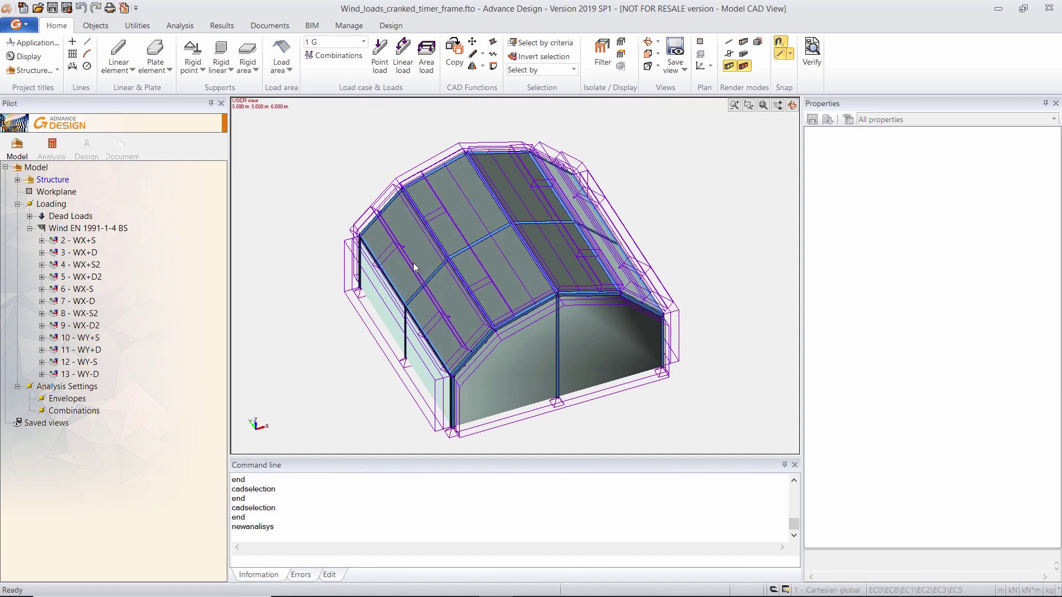
- Create a new analysis model with FE Calculation checked and run it for cases 1 - G to 13 - WY-D
left_click(488, 256)
left_click(487, 325)
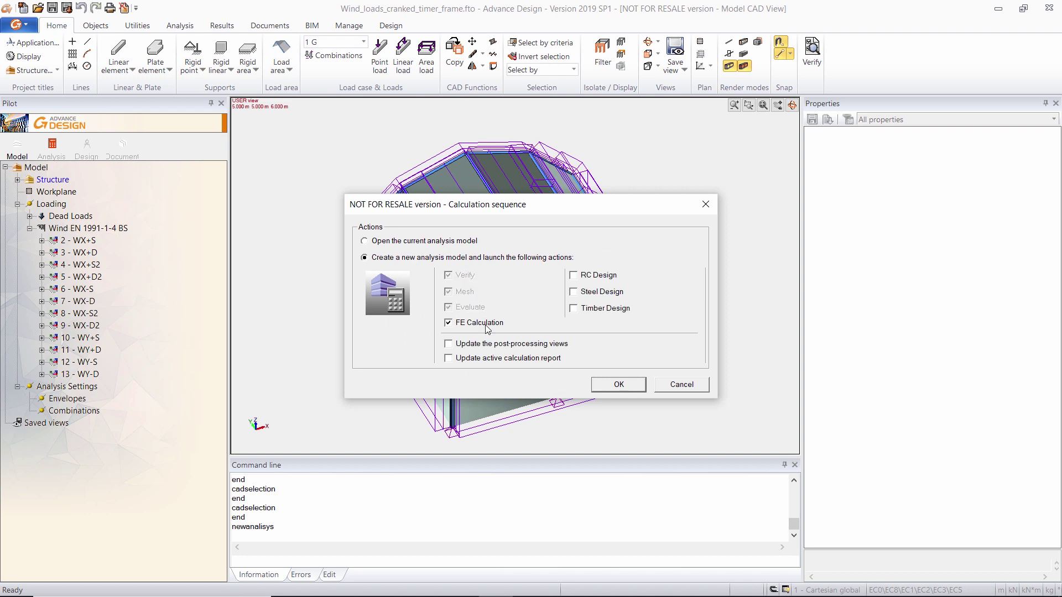
left_click(604, 387)
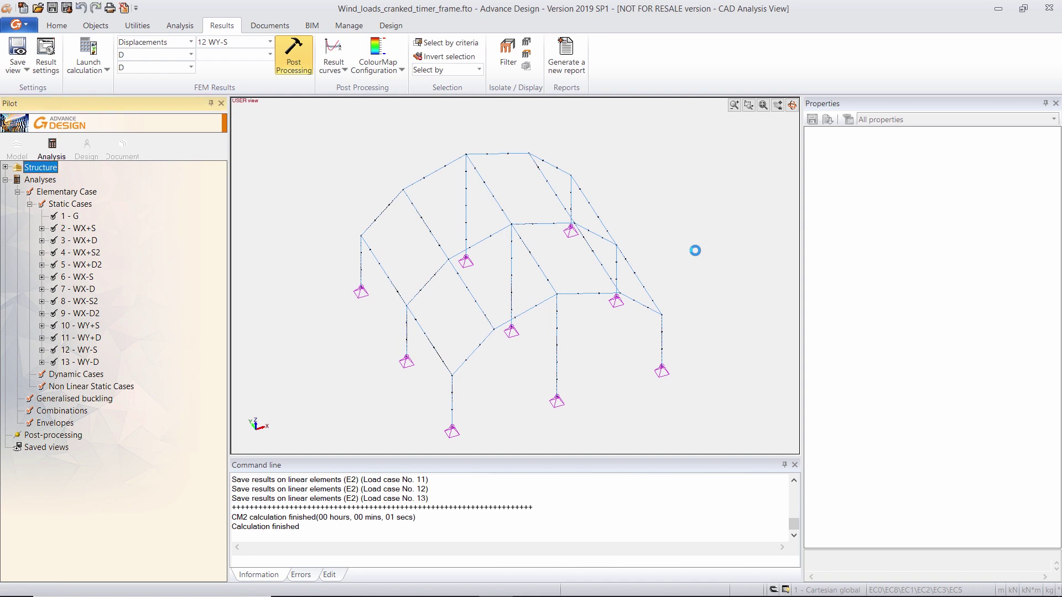
- Display the displacement colour map for wind cases 2 WX+S and 3 WX+D
left_click(283, 523)
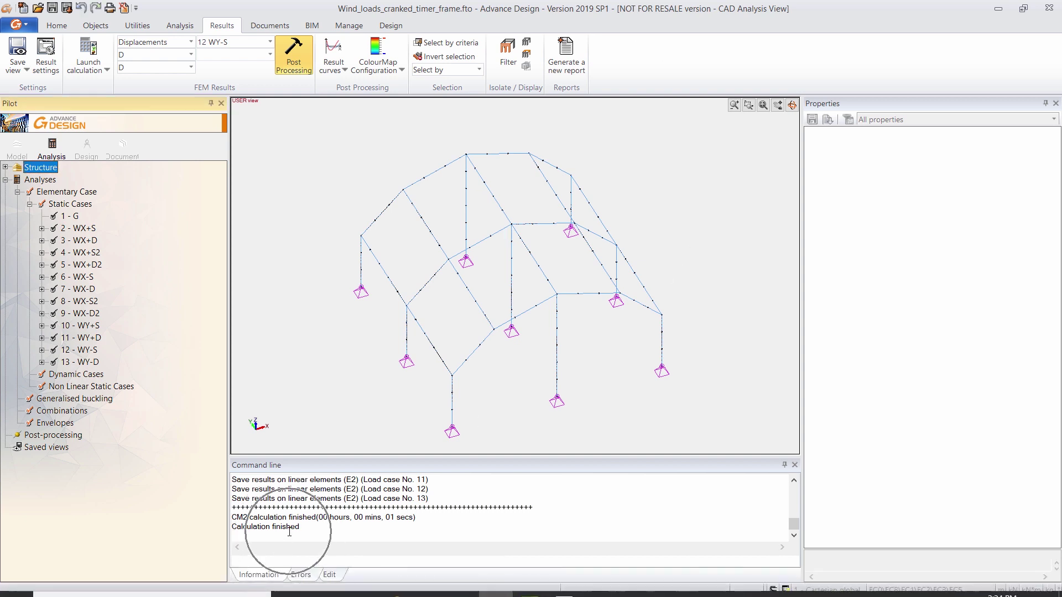
left_click(270, 43)
scroll(258, 72, "up", 3)
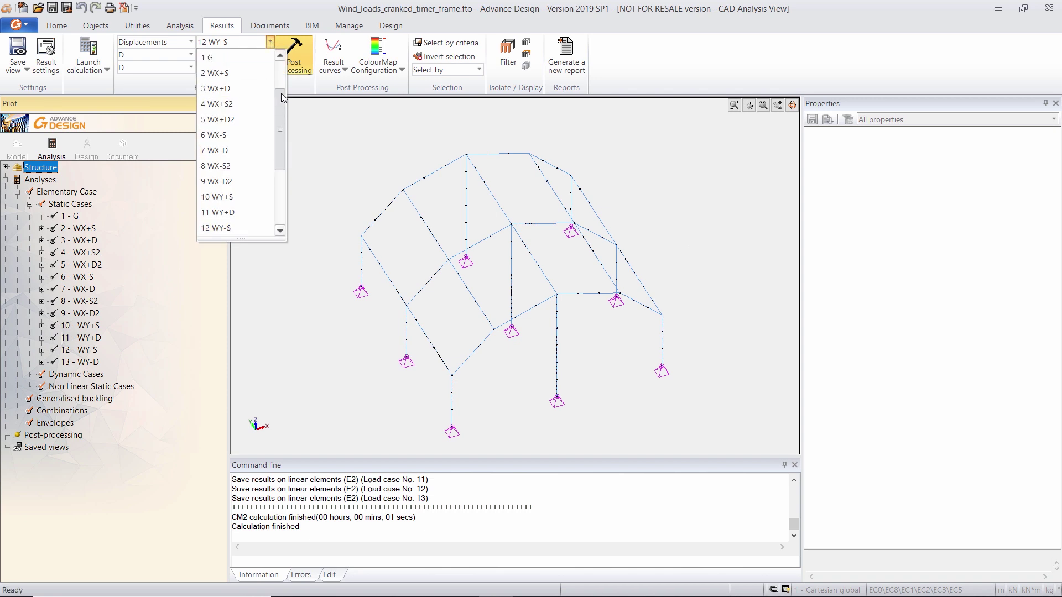
left_click(259, 72)
left_click(301, 58)
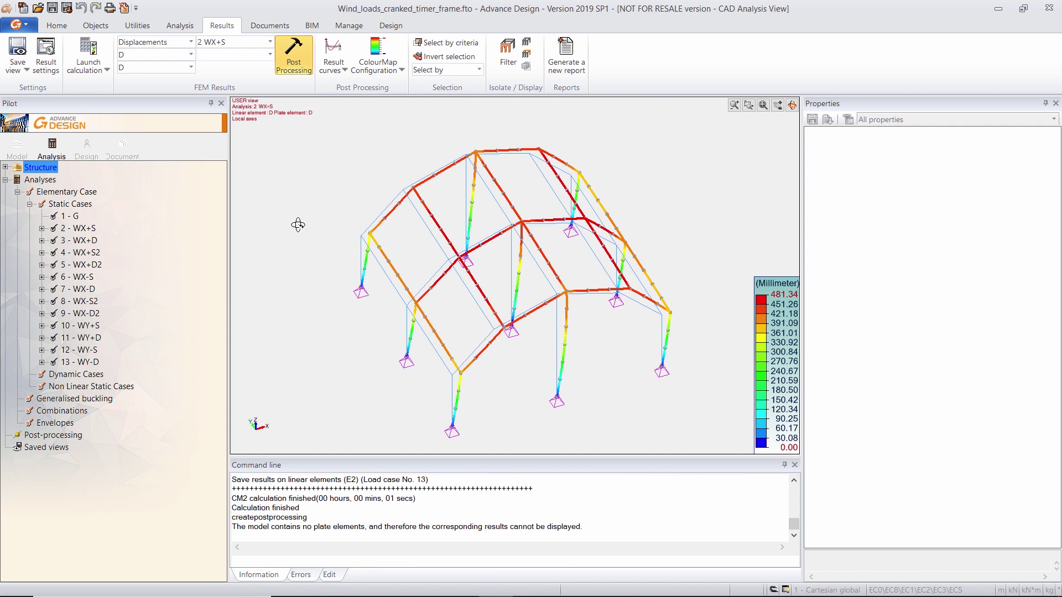
left_click_drag(298, 225, 332, 141)
left_click(270, 41)
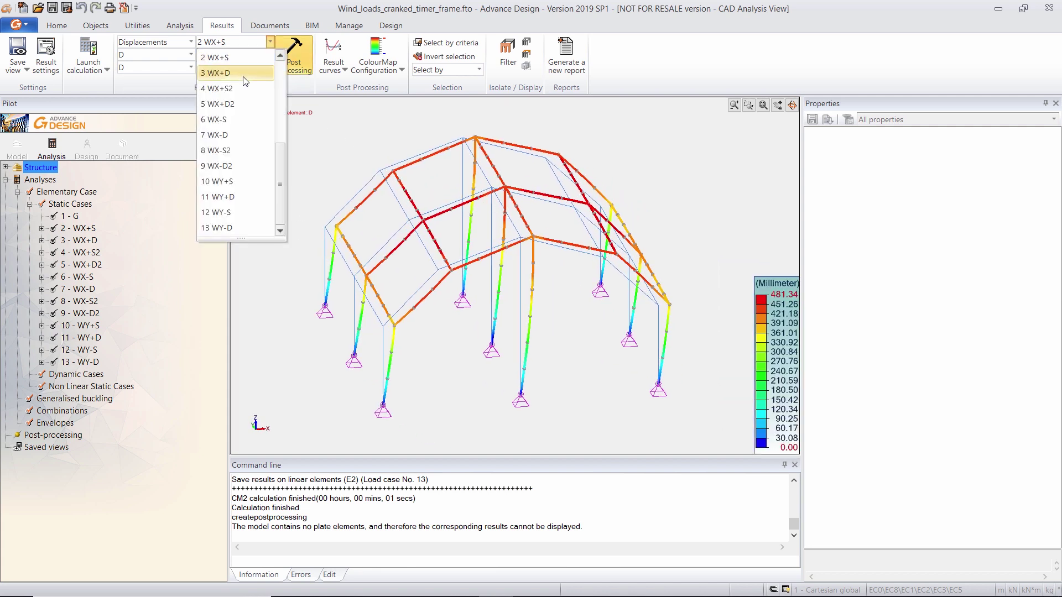
left_click(243, 77)
left_click(291, 58)
- Switch the displacement map to 7 WX-D, then to 10 WY+S, peaking at 243.84 mm
left_click(270, 43)
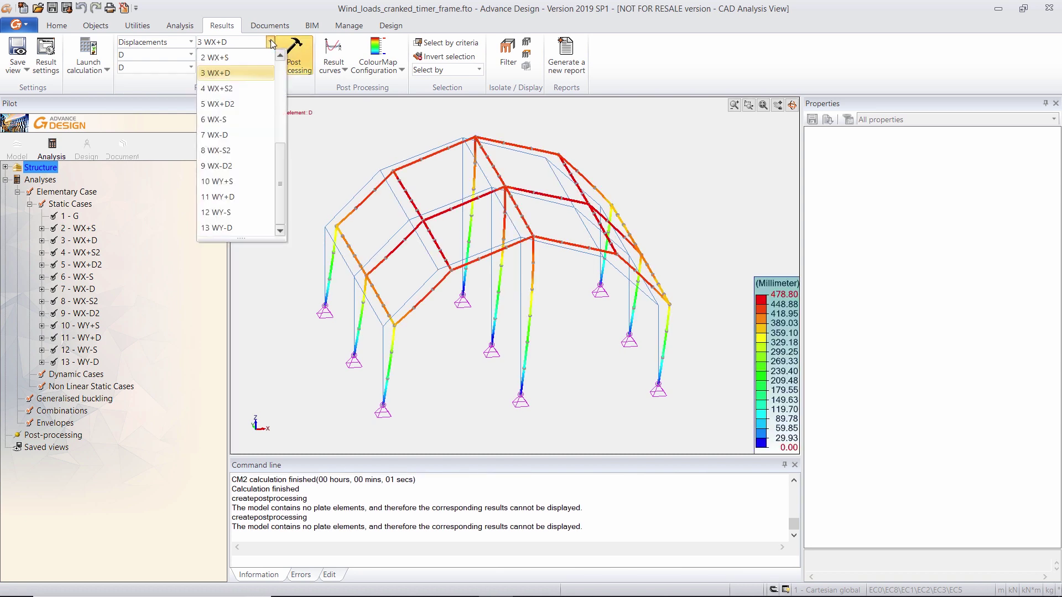
left_click(244, 134)
left_click(282, 56)
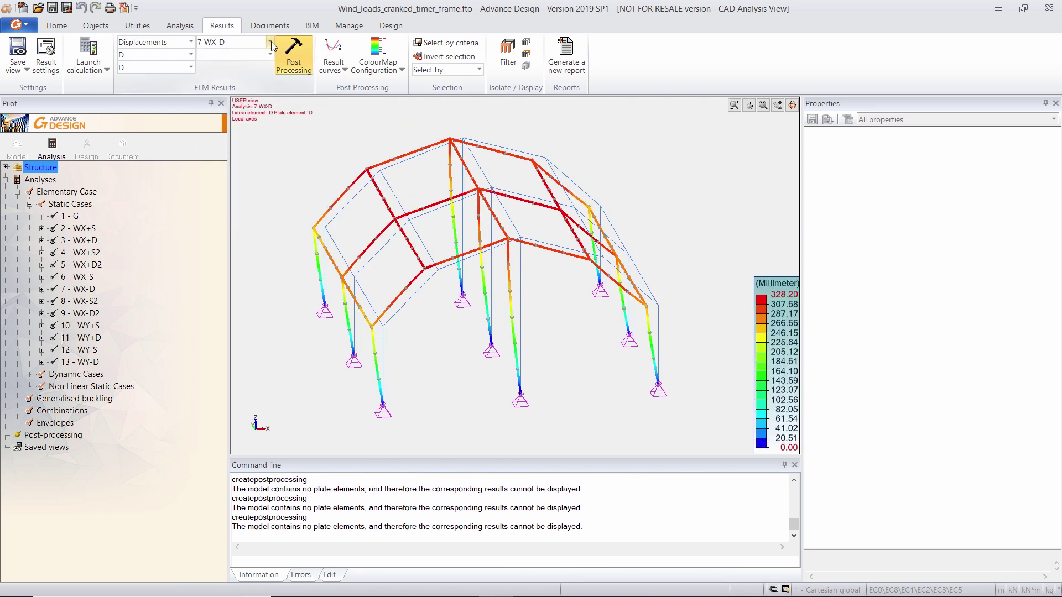
left_click(270, 43)
left_click(244, 174)
left_click(293, 55)
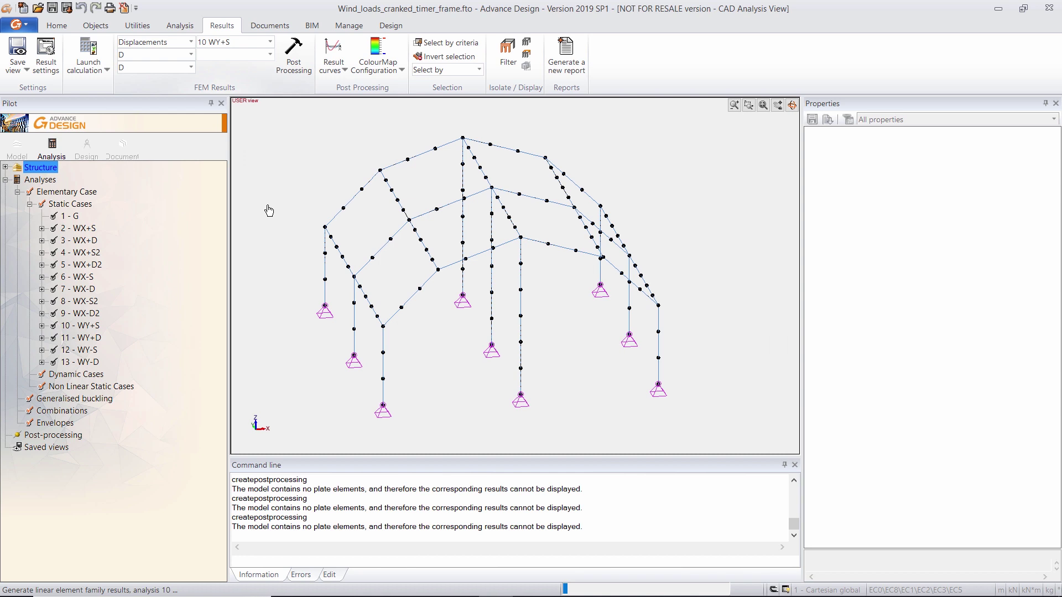
middle_click_drag(266, 192, 291, 194)
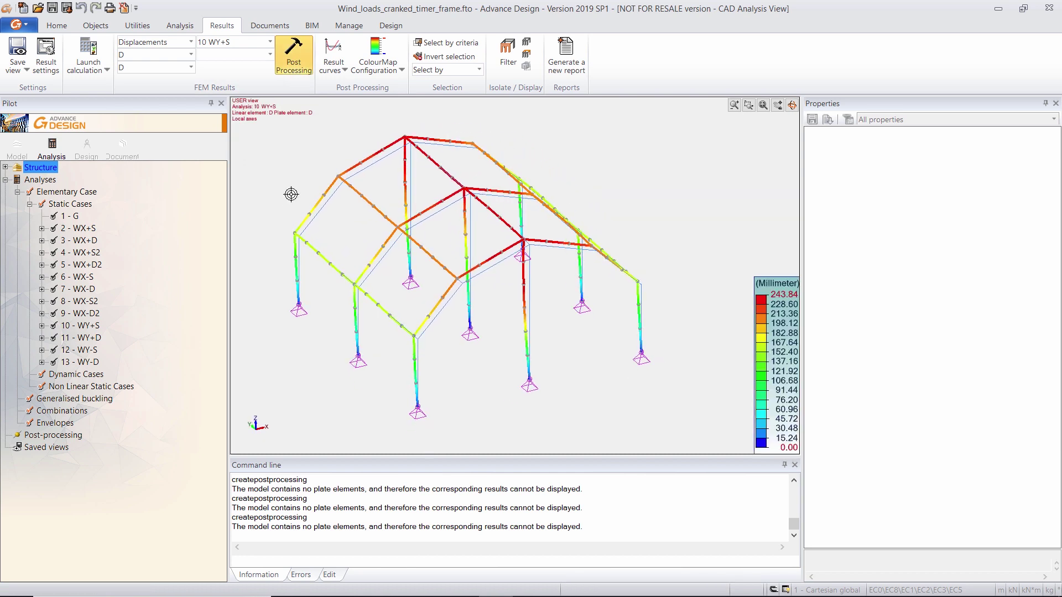